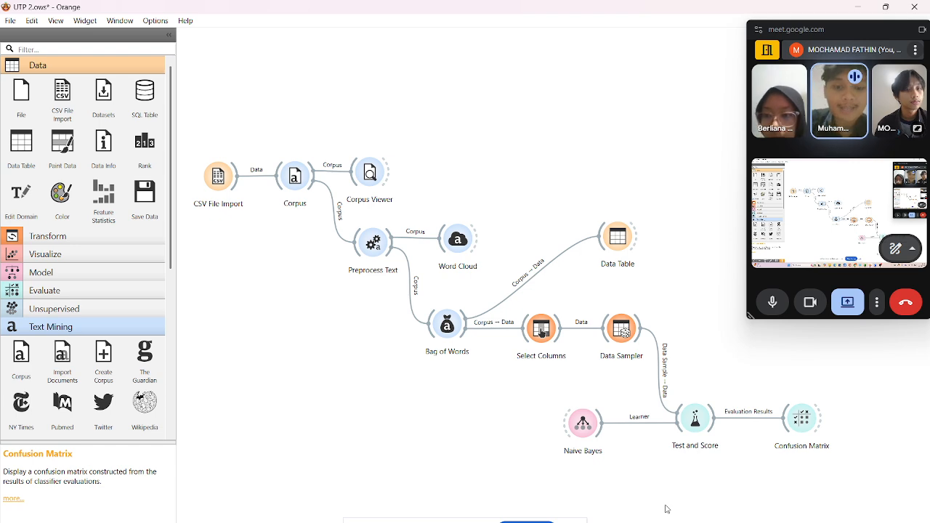
mouse_move(680, 522)
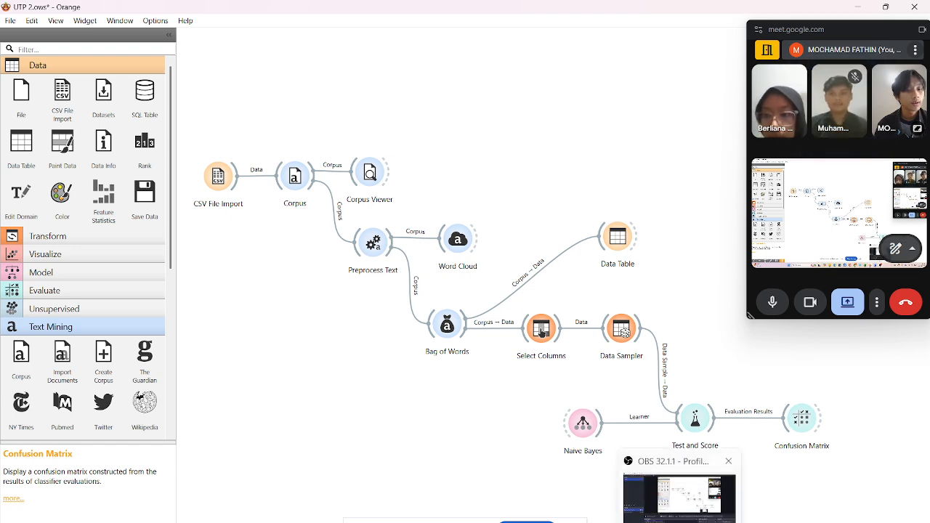
mouse_move(680, 501)
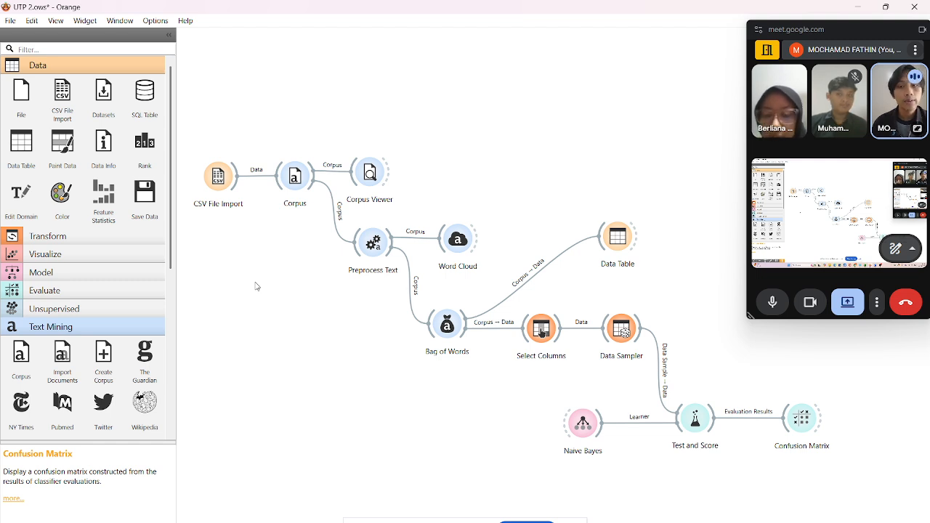
Switch to Chrome, open the Kompas Tekno news page, and look over the Tekno, Lestari and Edukasi categories.
click(527, 521)
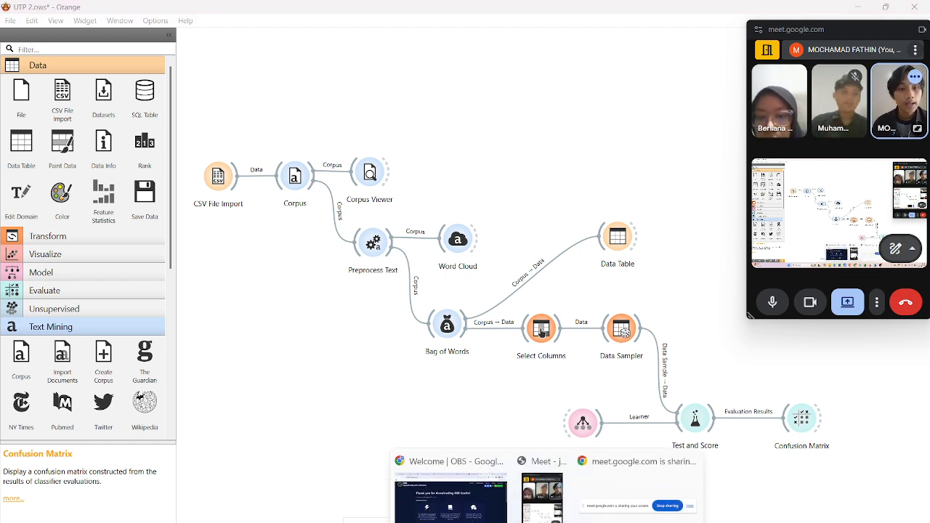
click(477, 518)
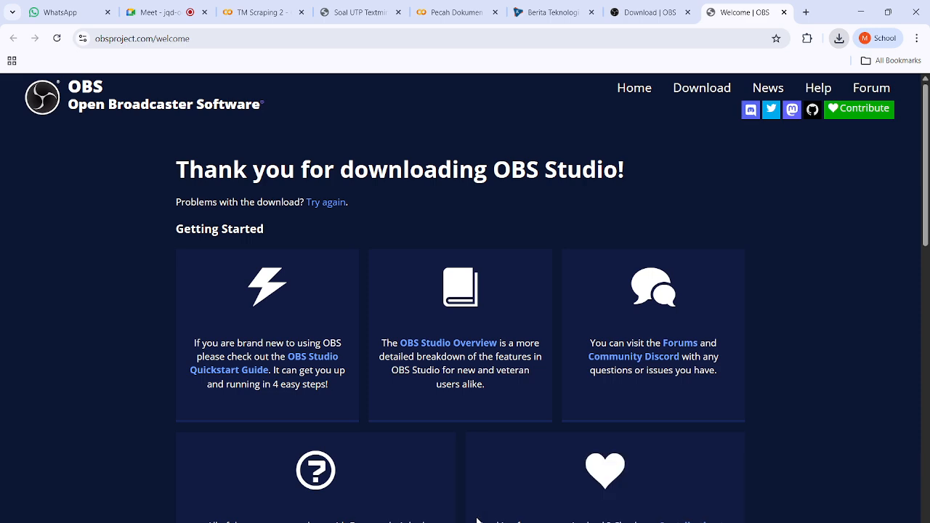
click(543, 6)
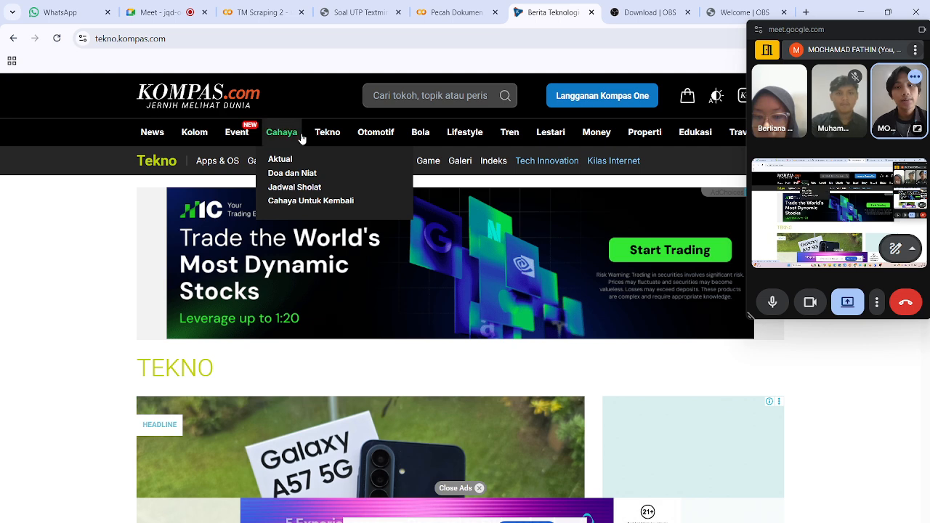
mouse_move(334, 138)
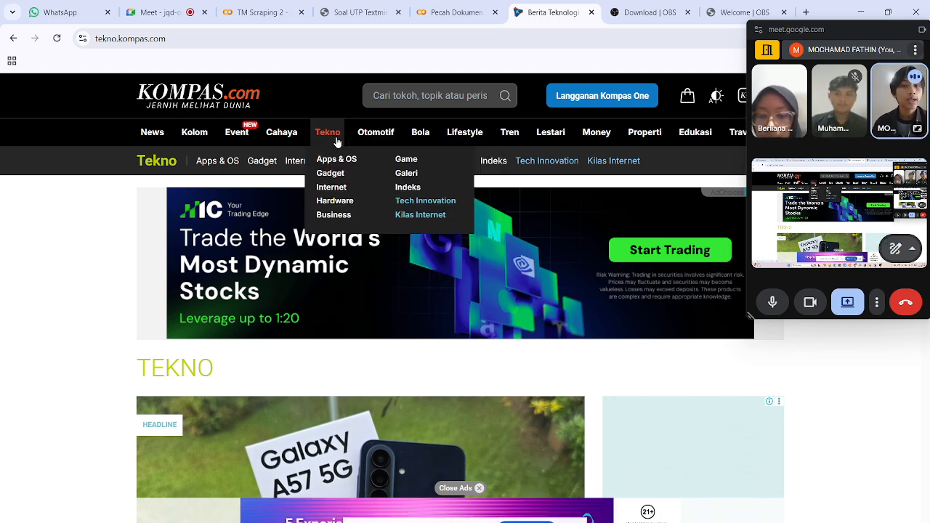
mouse_move(572, 131)
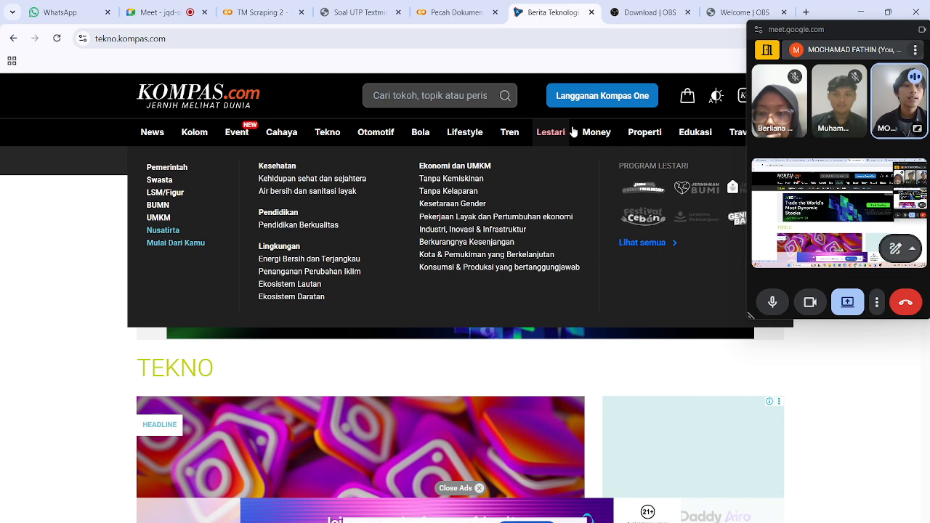
mouse_move(701, 134)
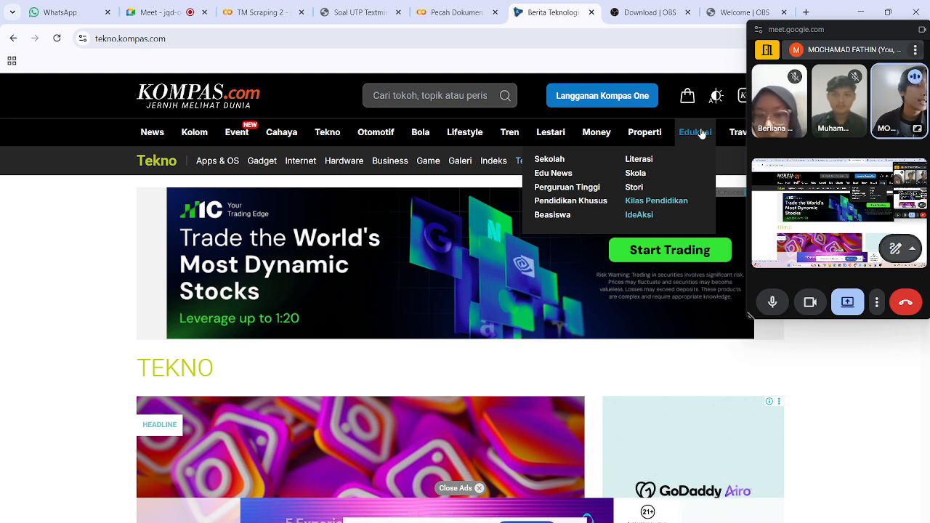
Open the TM Scraping 2 notebook in Colab and examine the category URLs and the request headers definition.
click(278, 8)
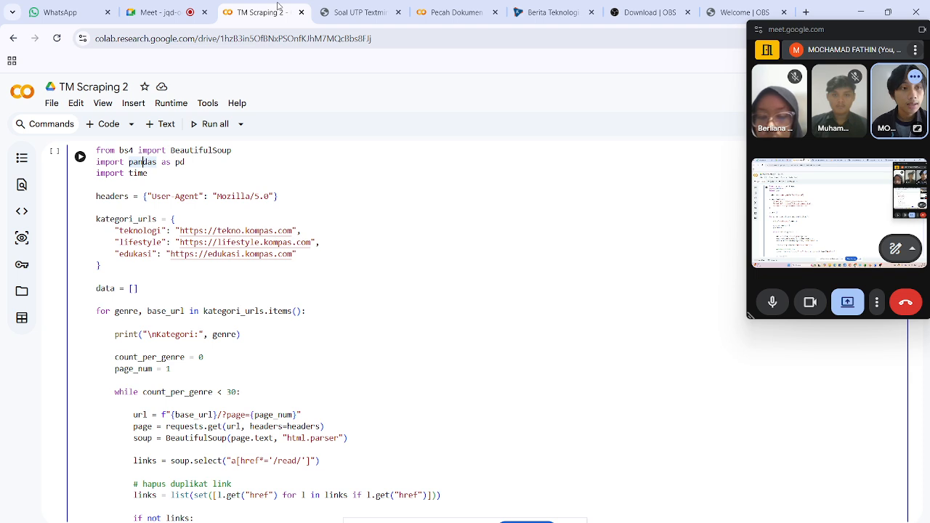
scroll(219, 215, up, 1)
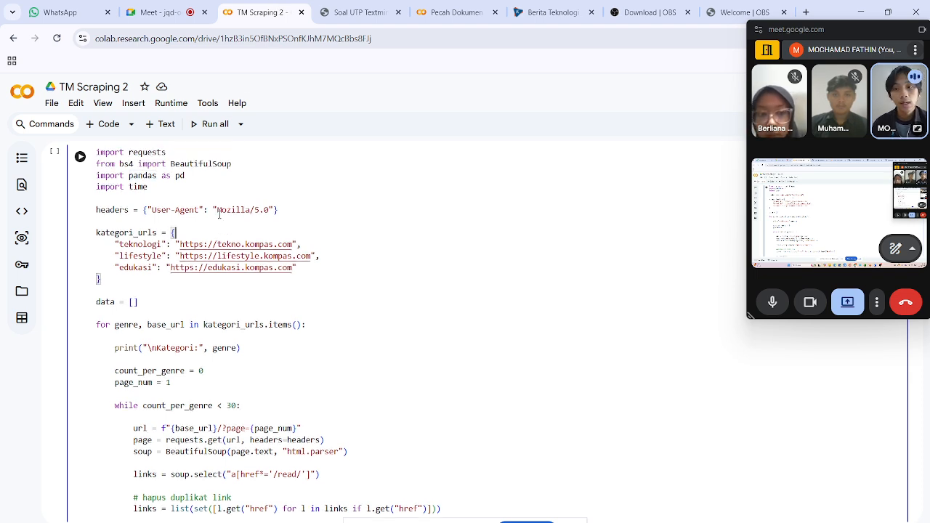
drag(297, 293, 115, 262)
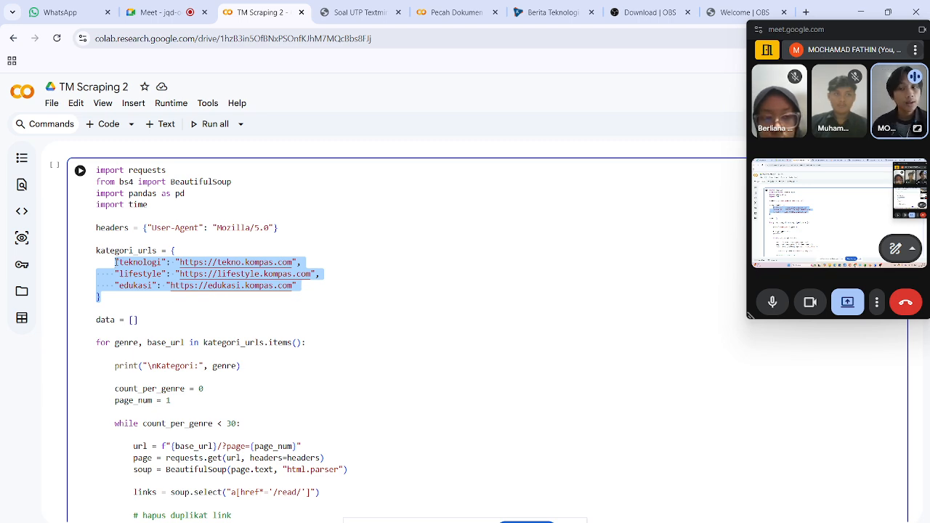
click(235, 273)
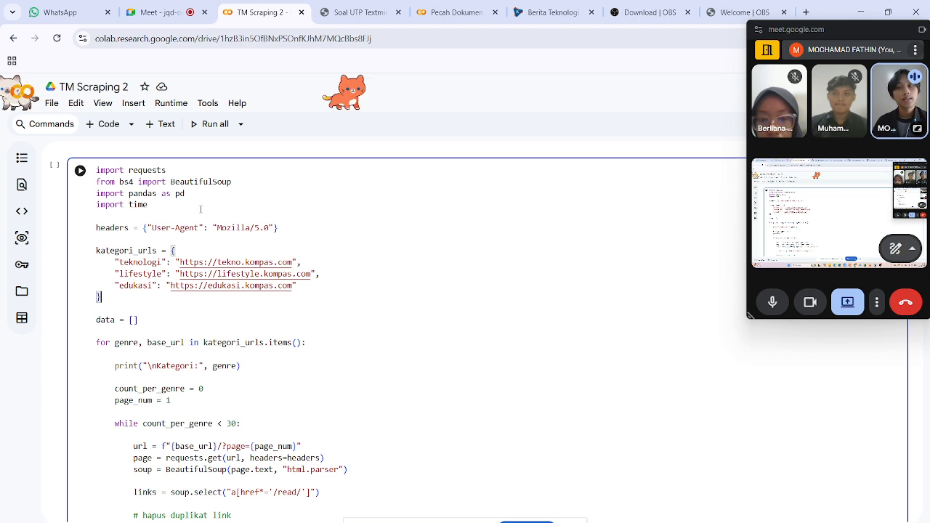
click(106, 228)
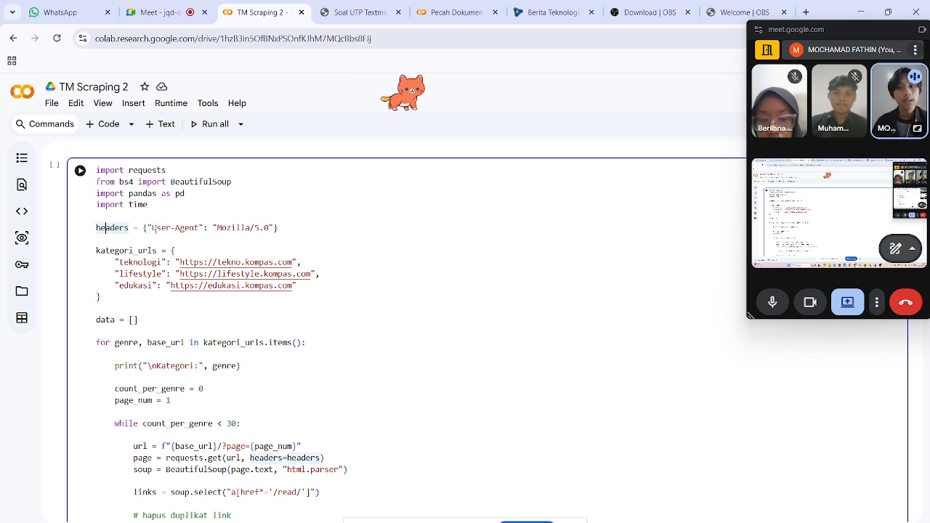
click(283, 235)
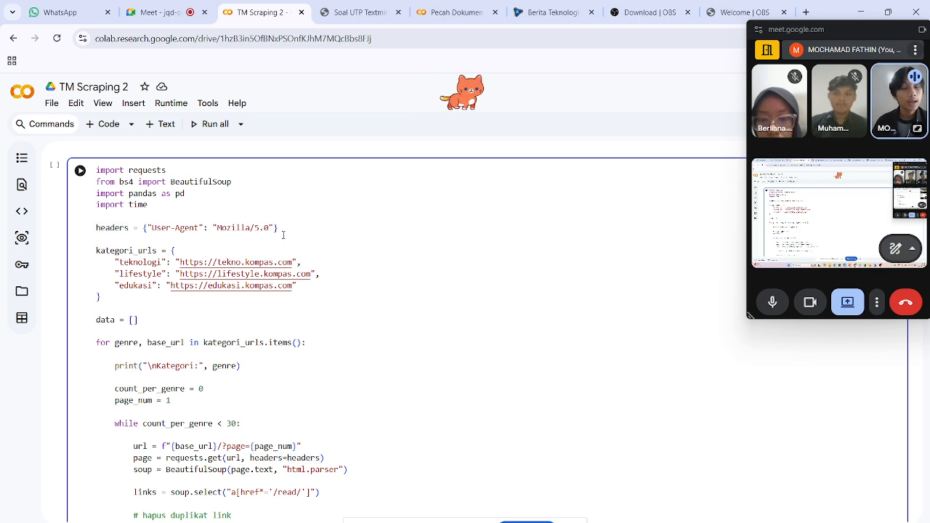
Examine the scraping loop from link collection through article parsing to the export file name kompas_90_fix.csv.
scroll(283, 234, down, 1)
scroll(283, 234, down, 1)
scroll(283, 235, up, 1)
scroll(283, 234, down, 1)
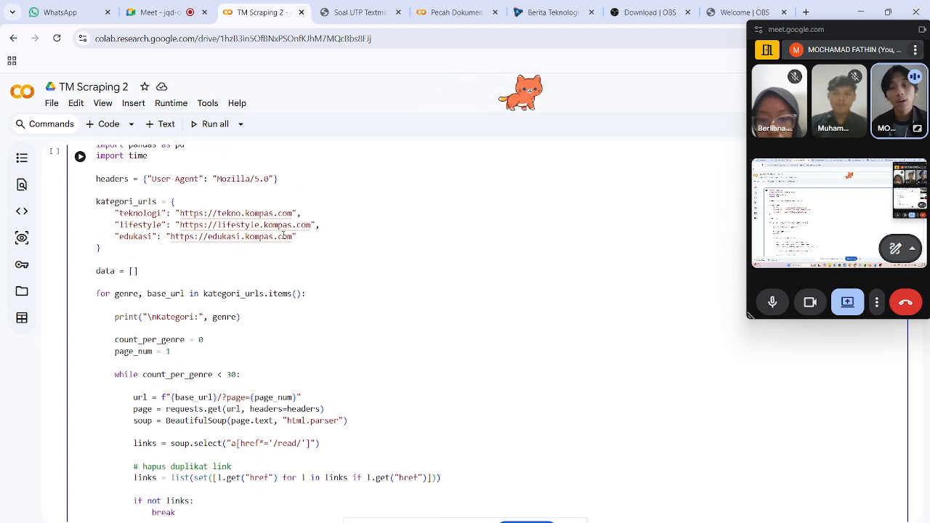
scroll(283, 235, down, 2)
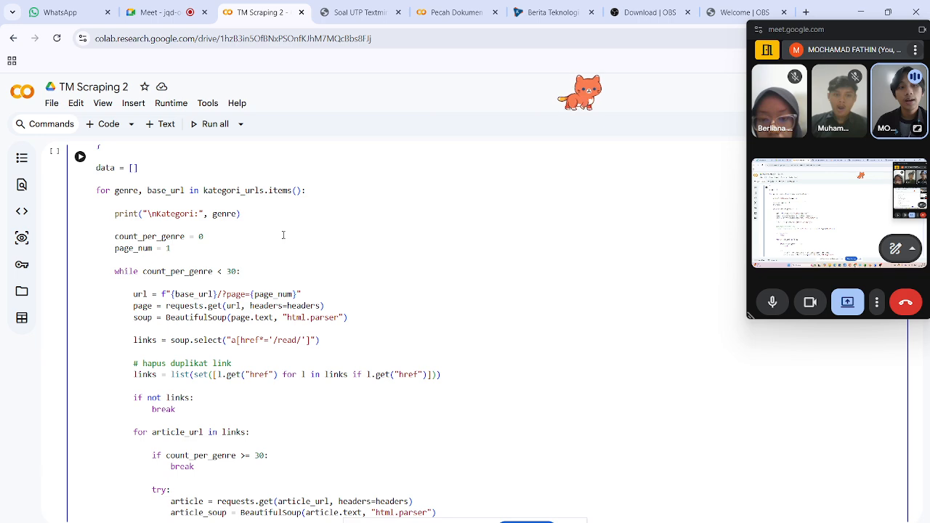
scroll(283, 235, down, 1)
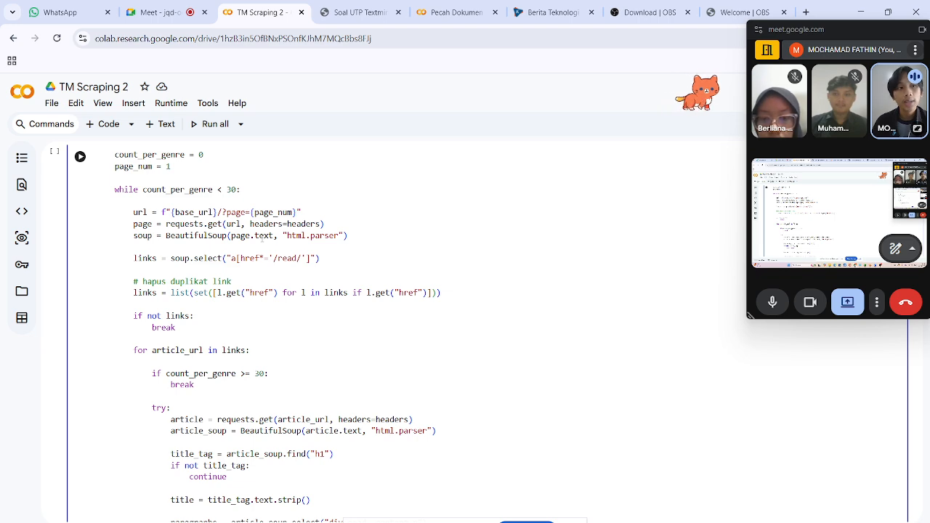
scroll(262, 242, down, 1)
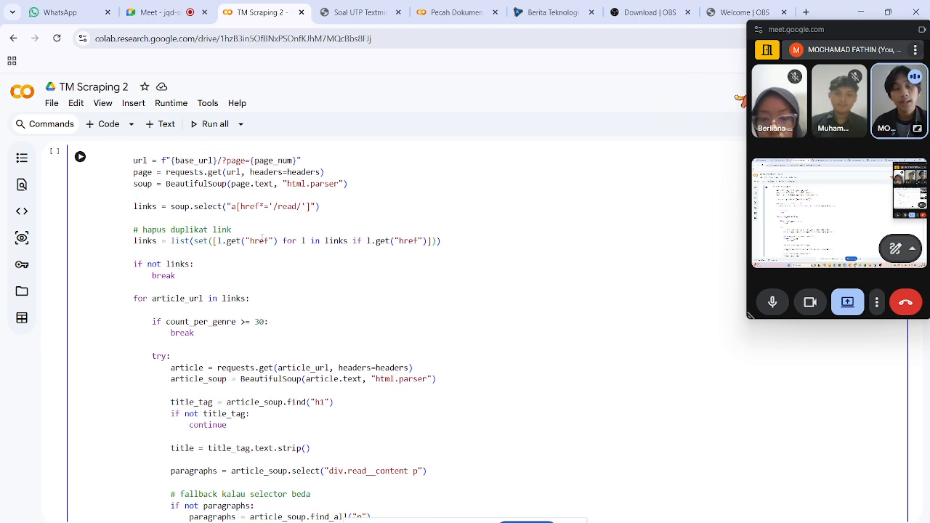
scroll(261, 237, down, 2)
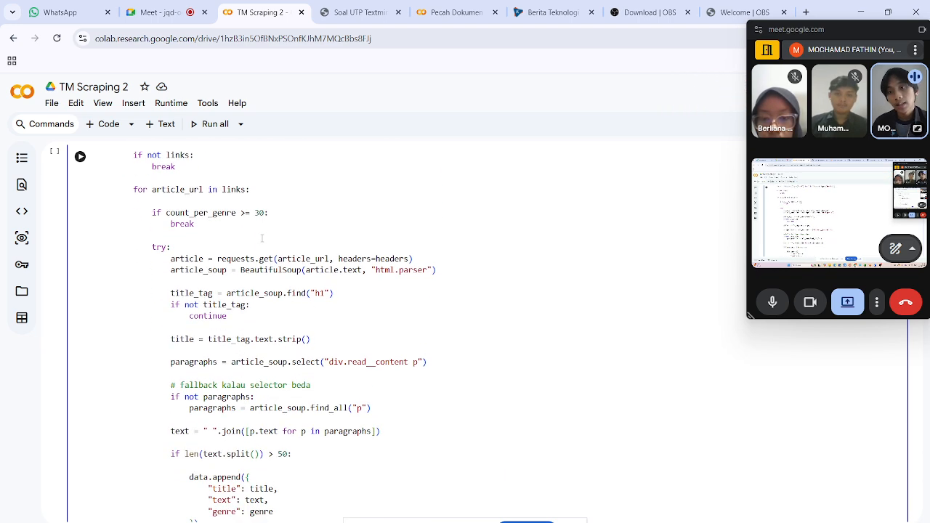
scroll(261, 238, down, 4)
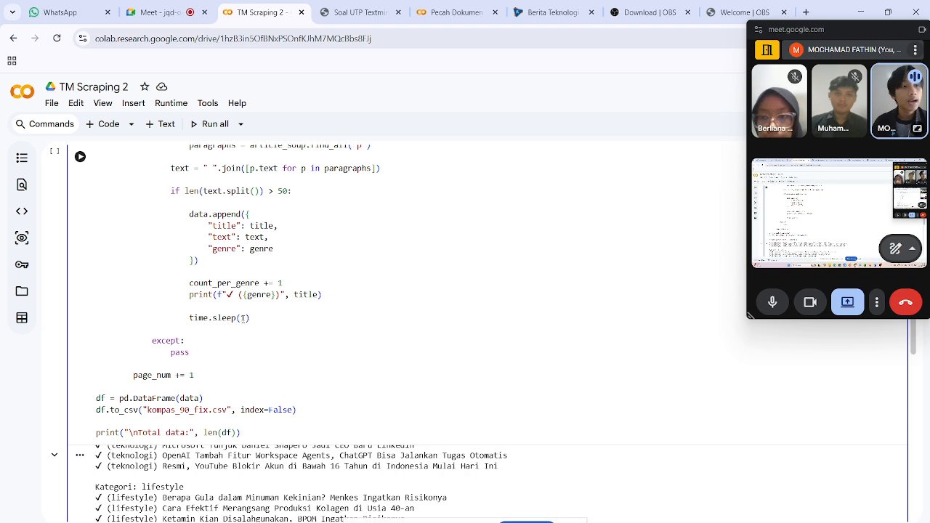
drag(146, 410, 210, 410)
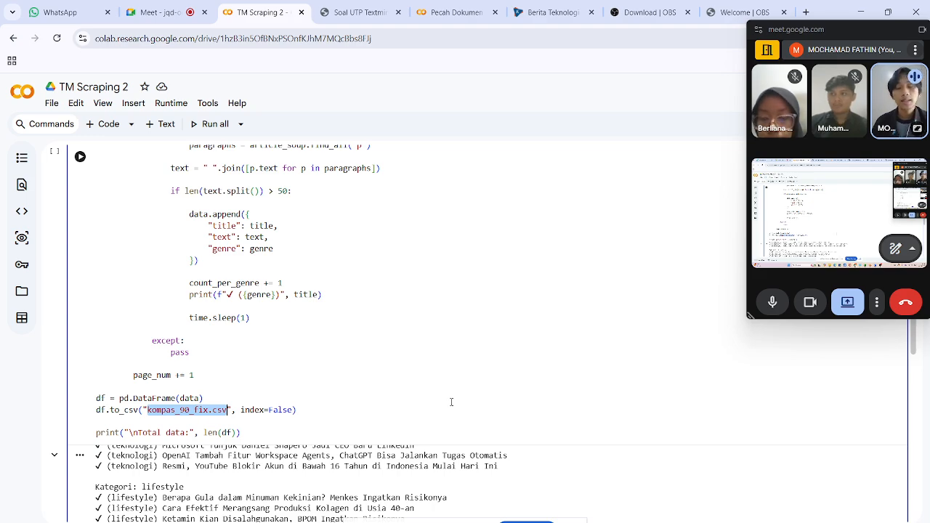
Review the scraping cell's printed article titles for the teknologi, lifestyle and edukasi categories and the total data line.
scroll(451, 401, down, 2)
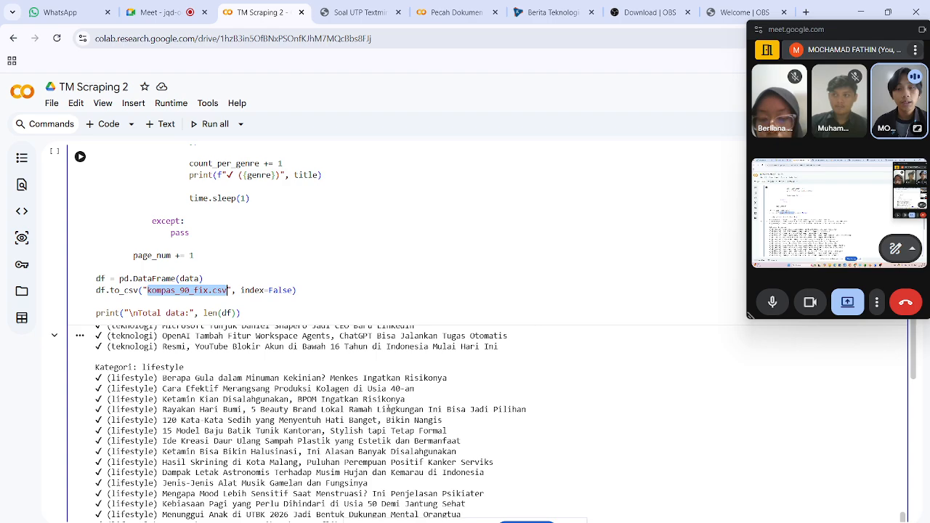
scroll(387, 409, up, 10)
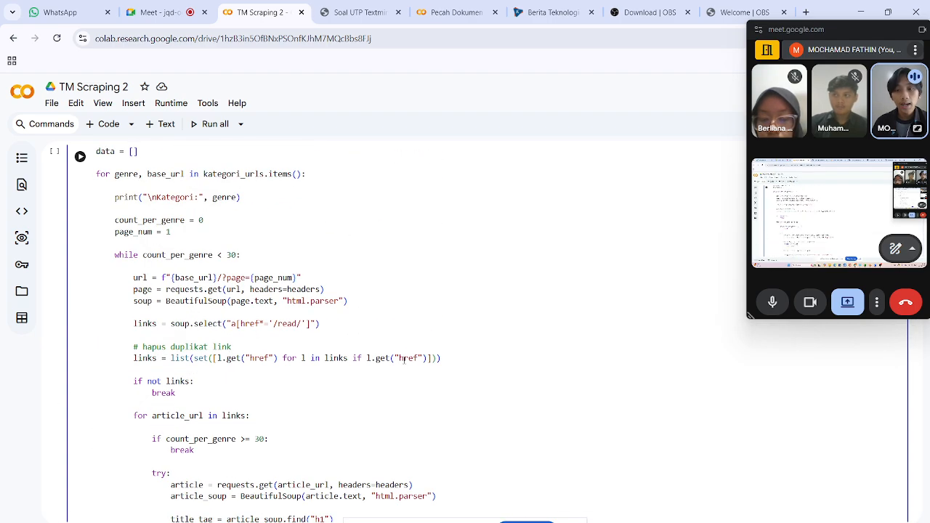
scroll(405, 359, down, 10)
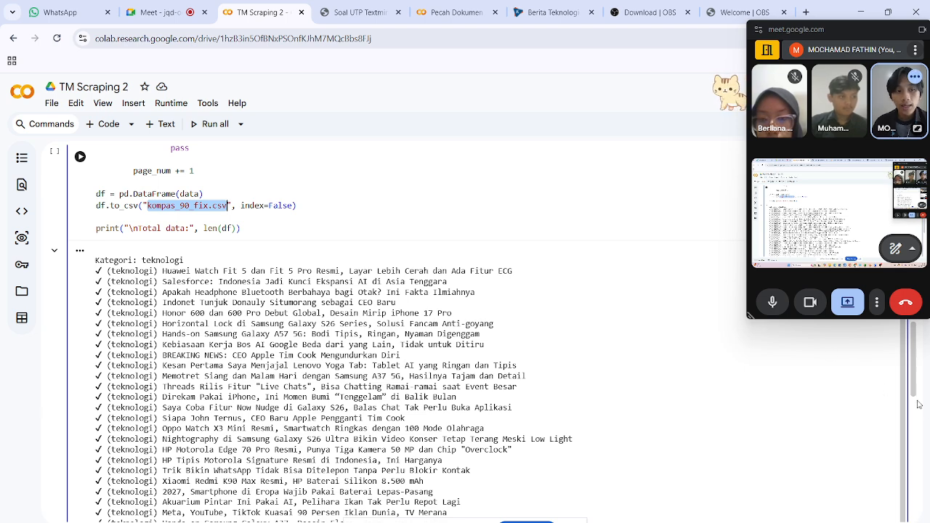
drag(902, 383, 913, 522)
scroll(597, 521, down, 2)
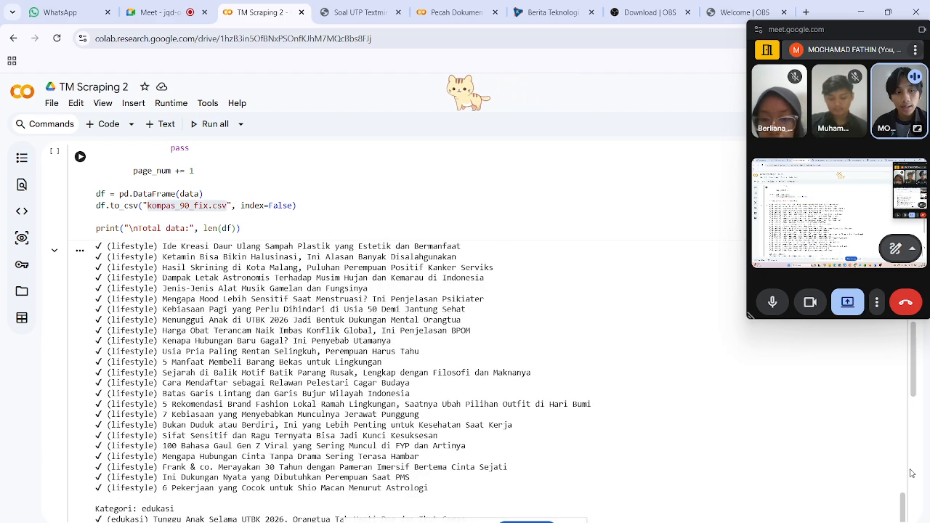
scroll(912, 473, down, 10)
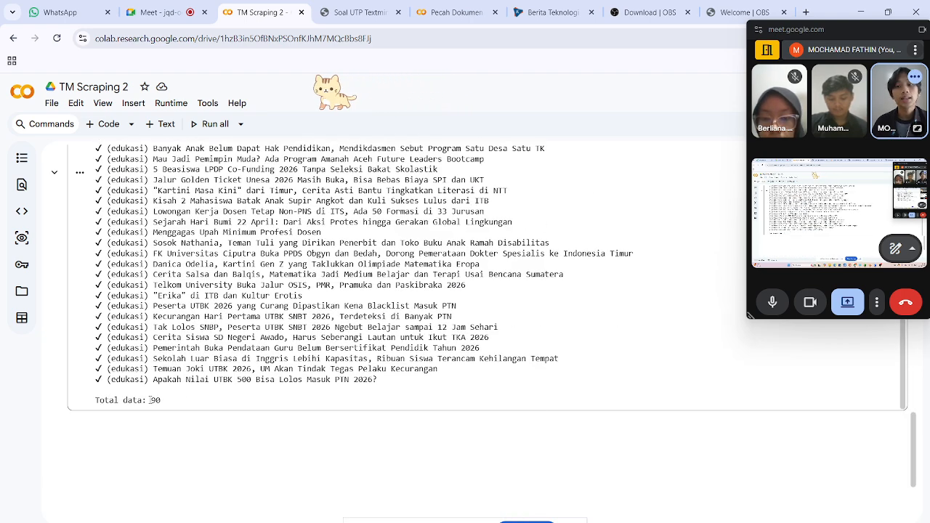
drag(150, 400, 167, 403)
click(196, 404)
scroll(196, 403, up, 2)
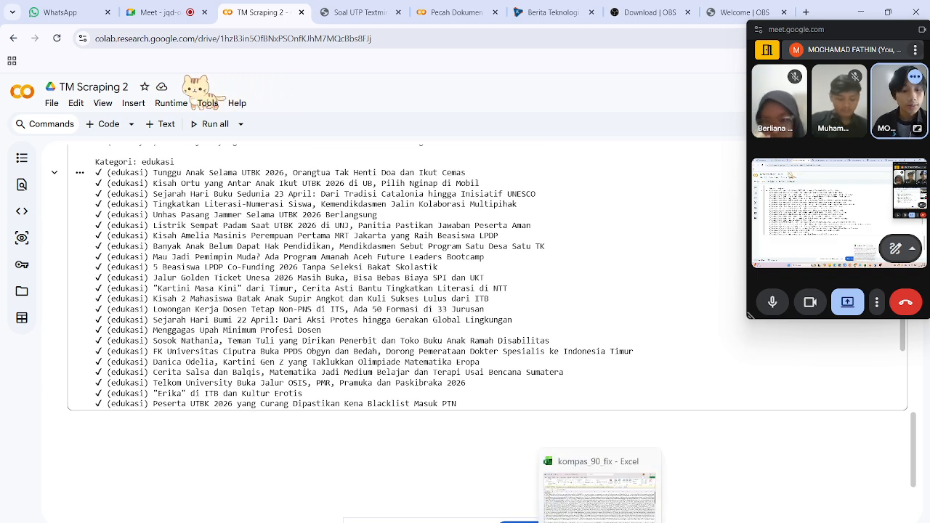
Switch to the kompas_90_fix file in Excel, look through its scraped article rows, and return to the scraping notebook in Chrome.
click(599, 520)
scroll(449, 395, down, 7)
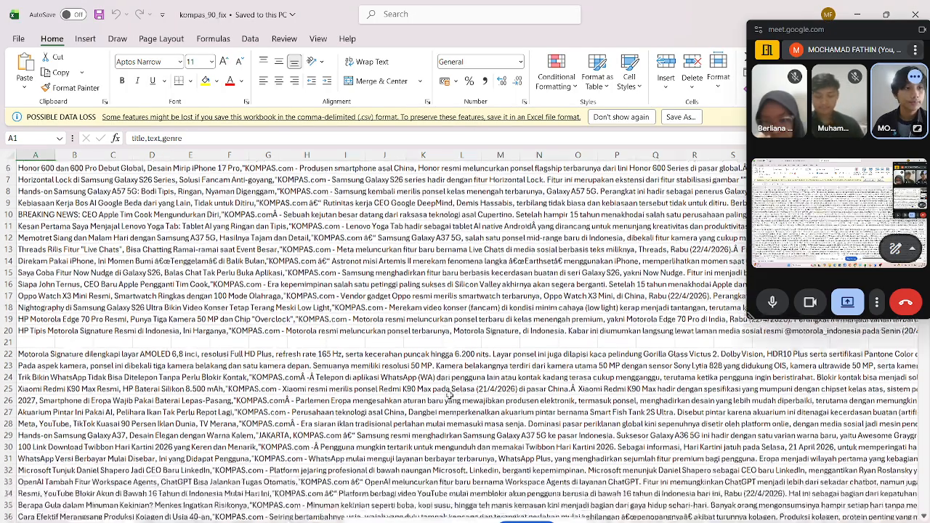
scroll(449, 395, down, 20)
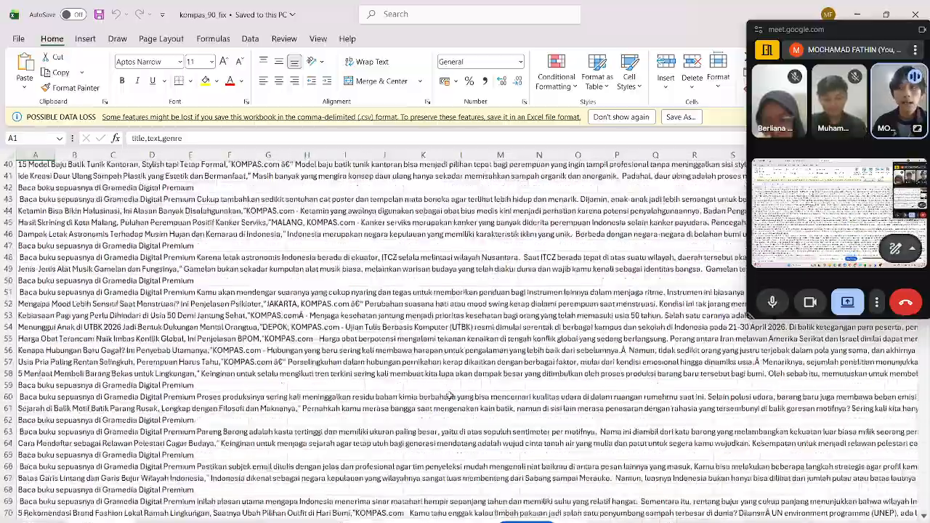
scroll(449, 395, up, 20)
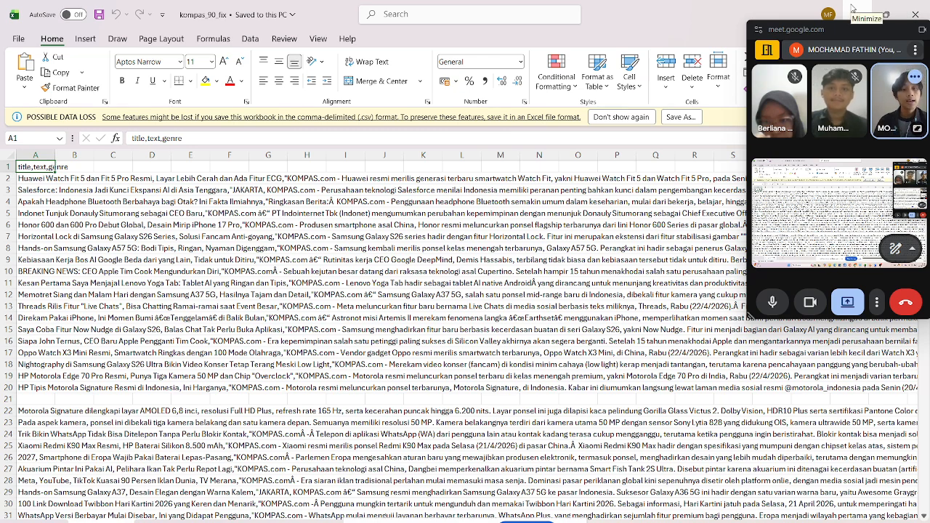
click(852, 8)
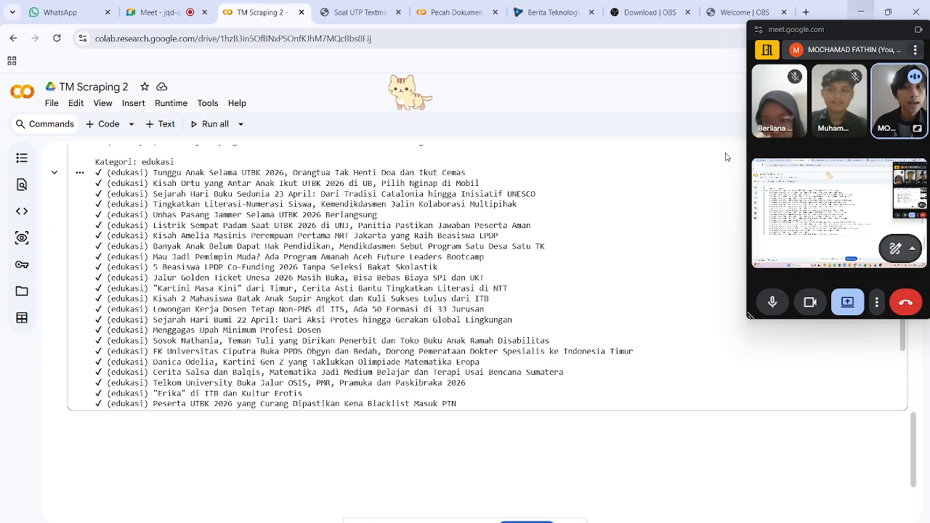
drag(915, 428, 908, 313)
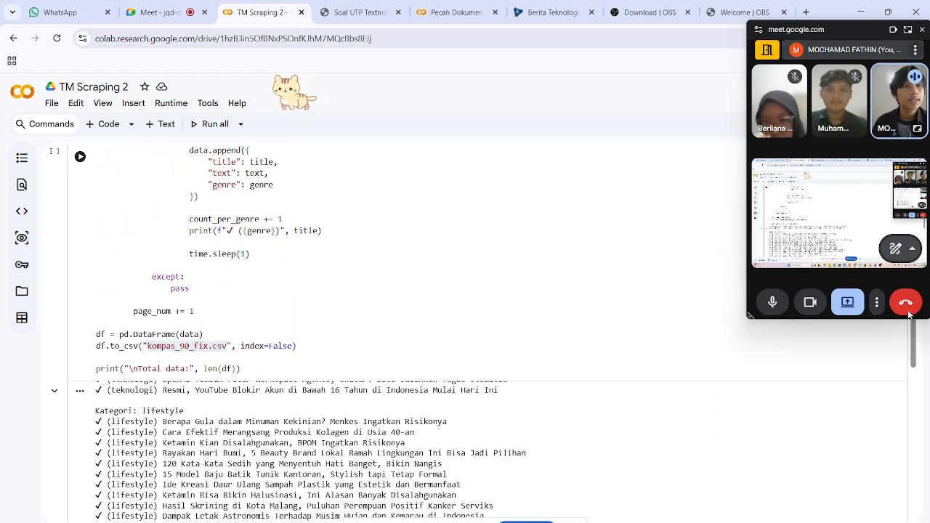
Switch to the Pecah Dokumen notebook and examine the cell that cleans article titles and writes each row to a text file.
click(439, 10)
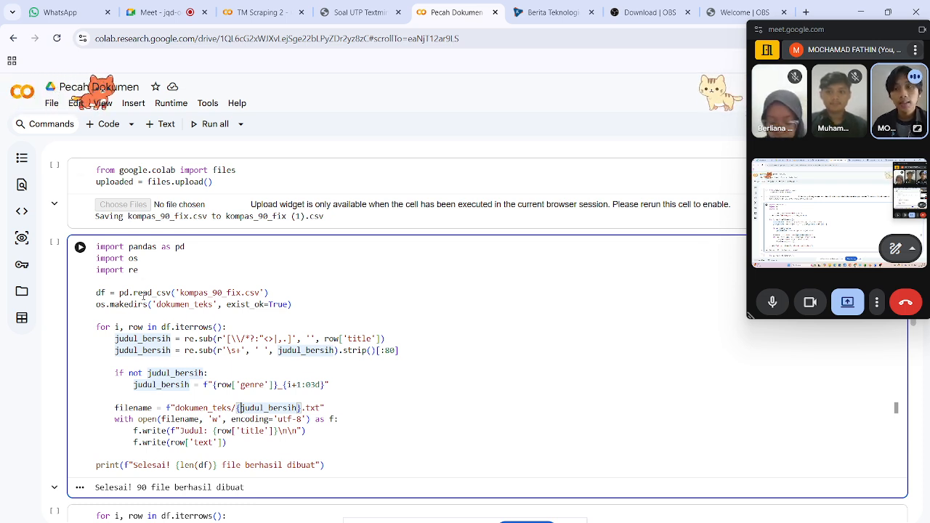
scroll(168, 294, down, 1)
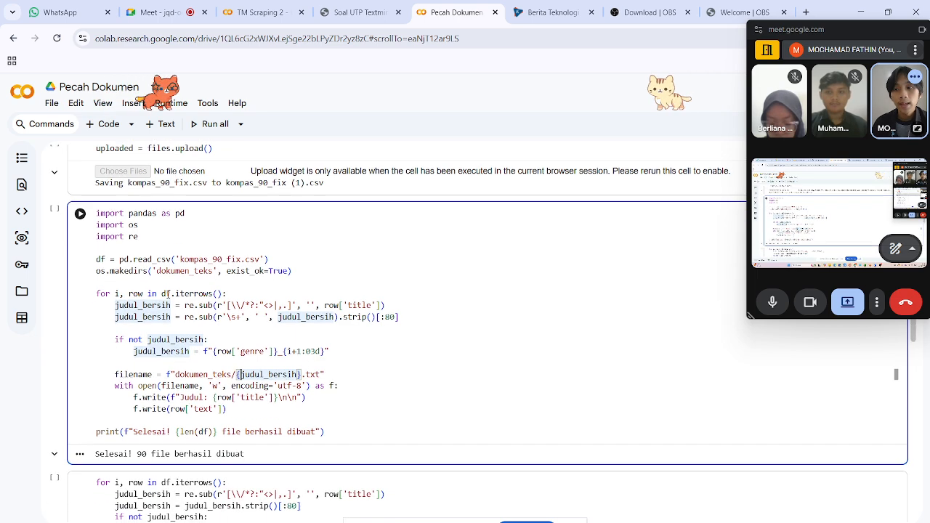
click(168, 294)
click(207, 306)
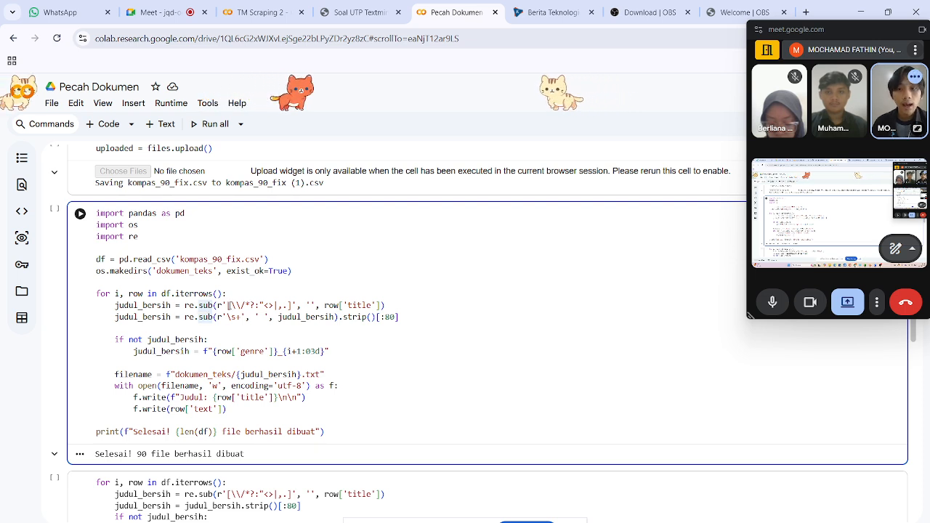
click(229, 306)
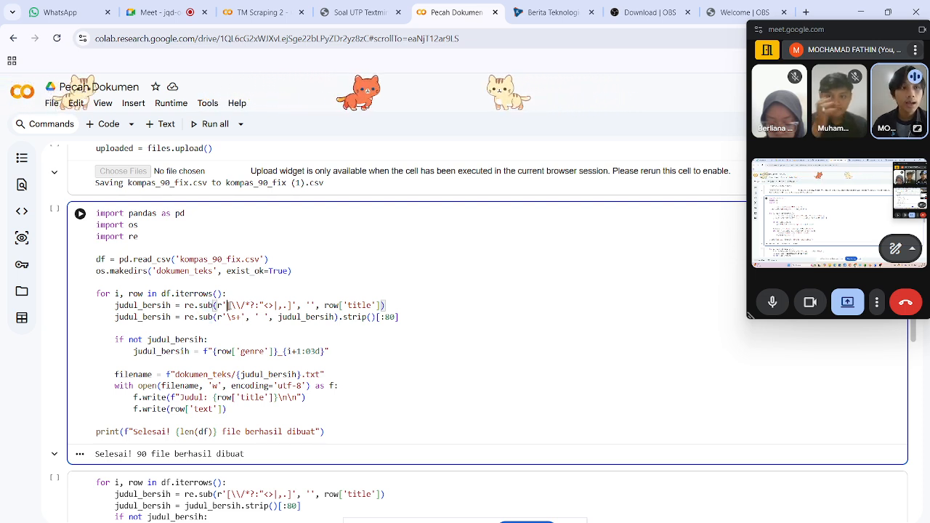
scroll(292, 313, down, 1)
scroll(291, 312, down, 1)
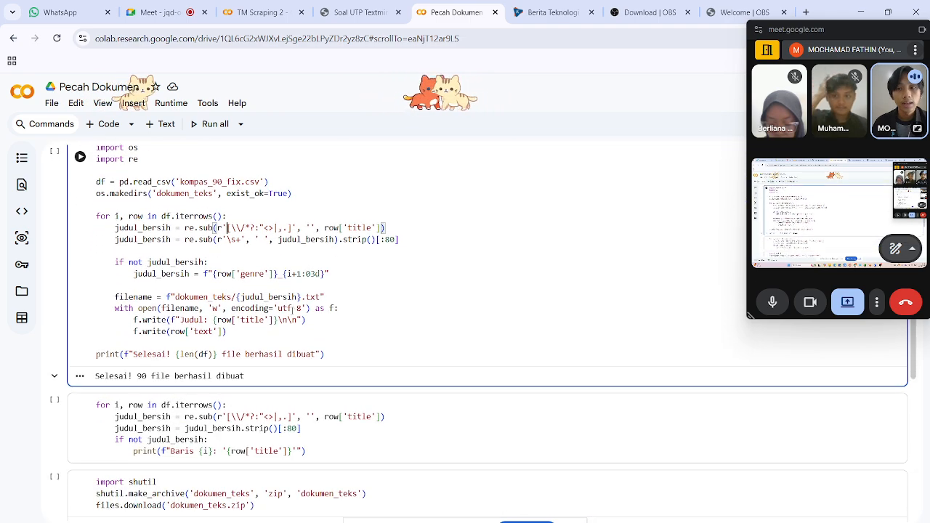
double_click(176, 298)
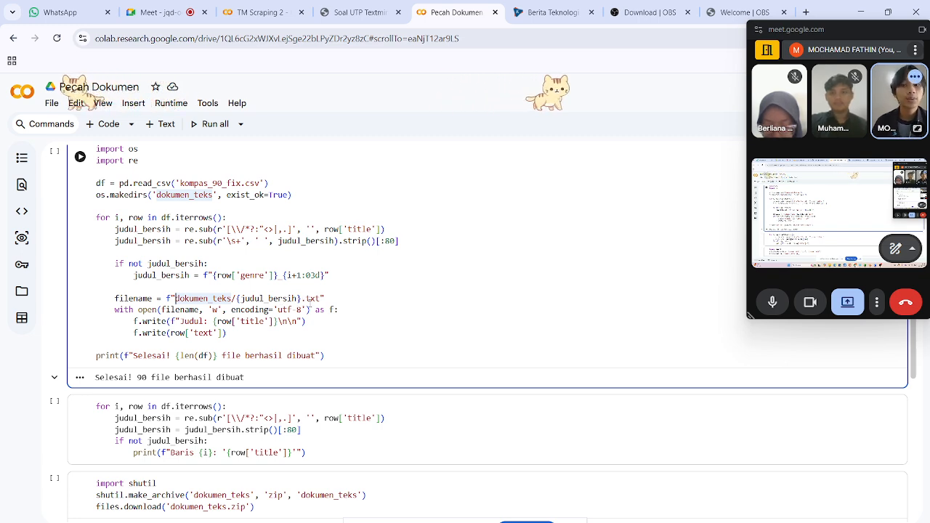
Examine the cell that archives and downloads dokumen_teks.zip, then return to the start of the notebook.
scroll(310, 305, down, 2)
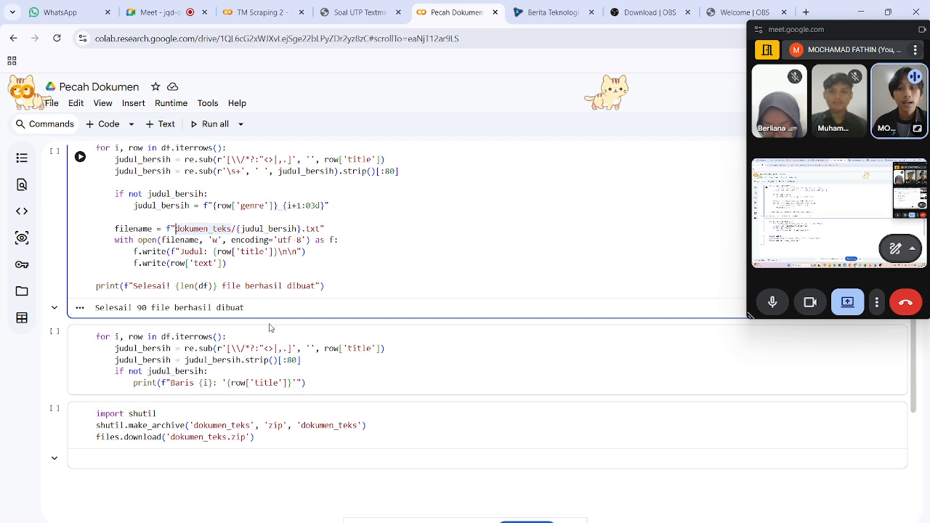
click(158, 415)
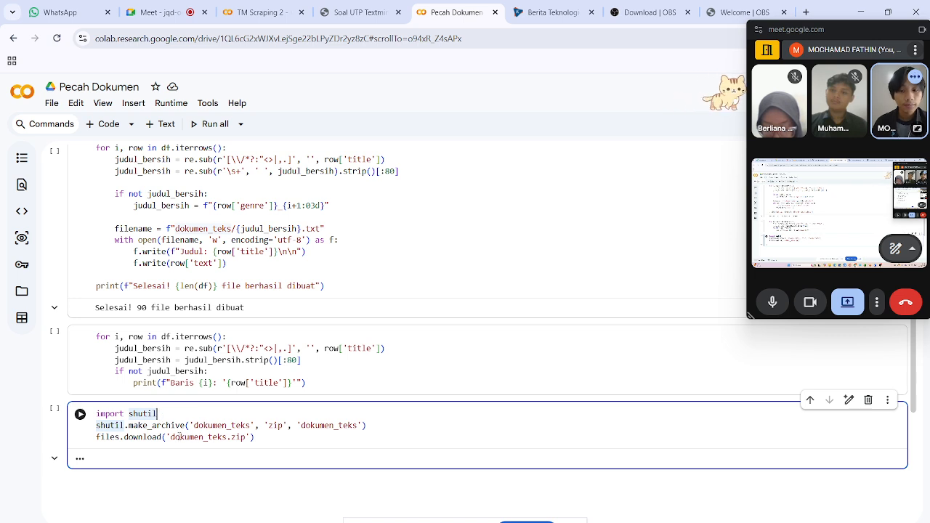
drag(170, 437, 244, 436)
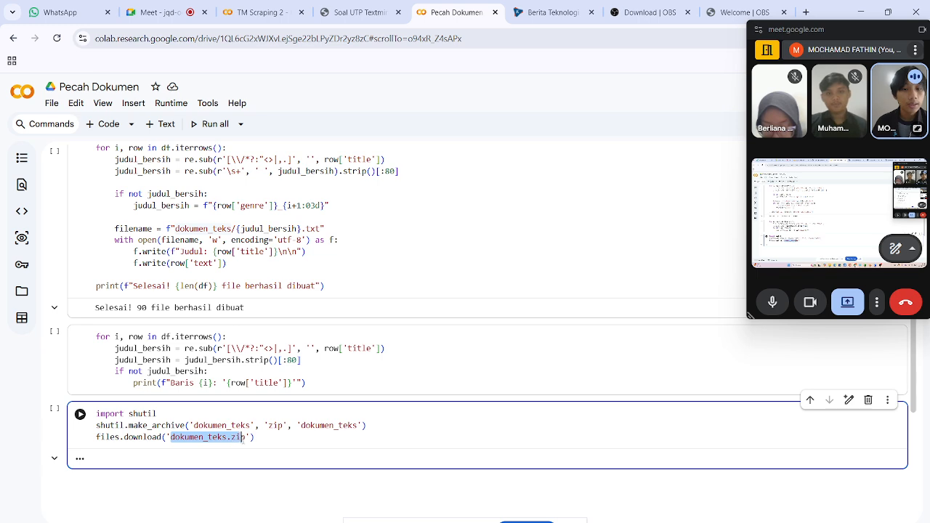
click(286, 440)
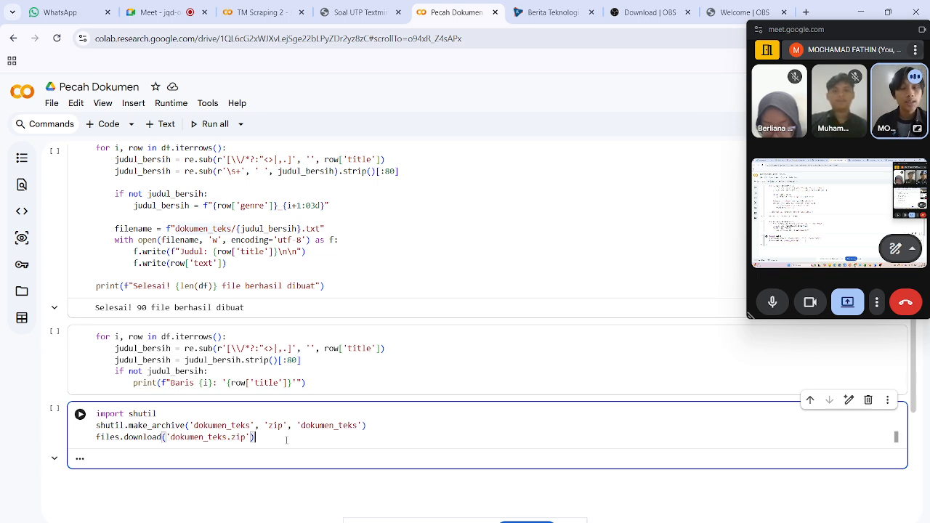
scroll(286, 441, up, 1)
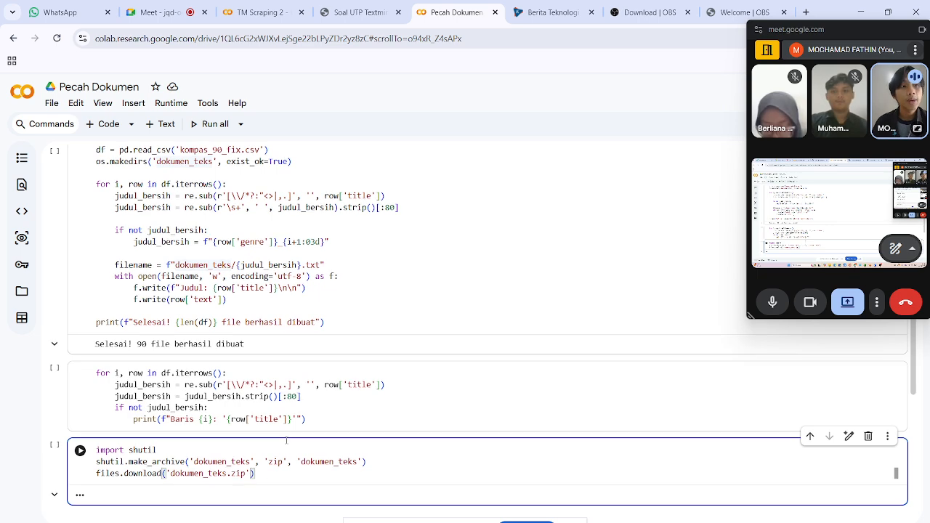
scroll(286, 441, up, 4)
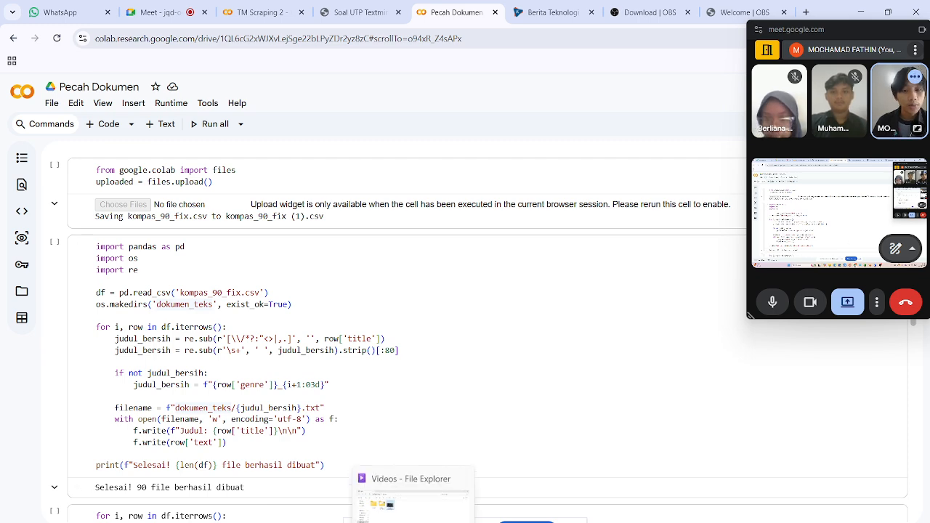
Switch to File Explorer, look through the text files in Text Mining's Dokumen Teks folder, and return to the Colab notebook.
click(403, 520)
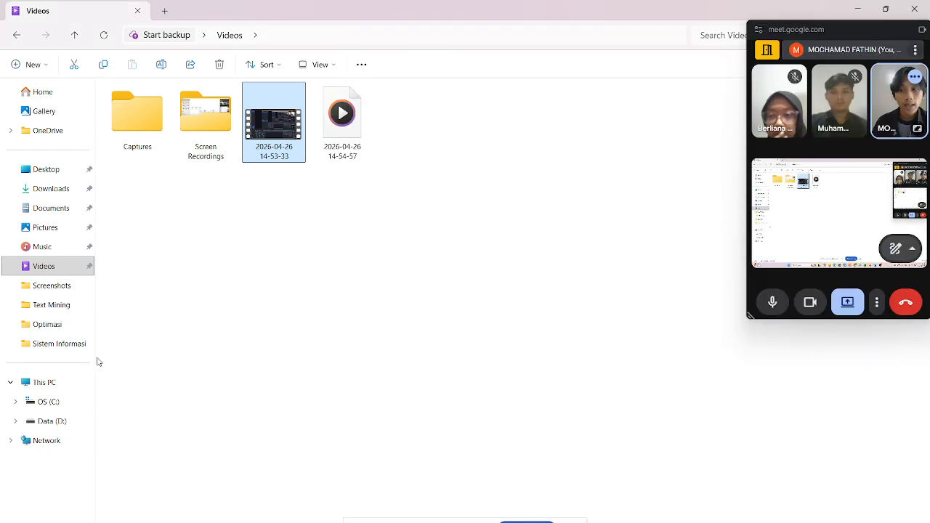
click(61, 308)
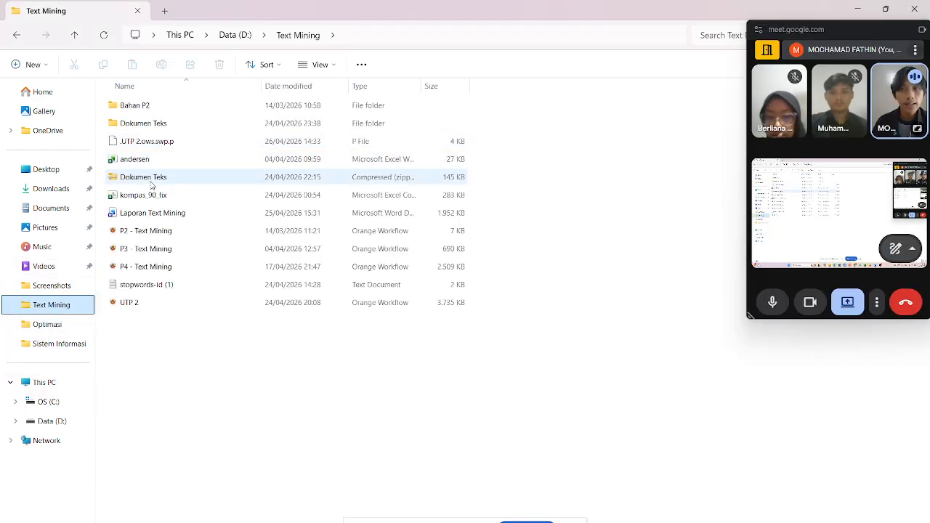
click(151, 185)
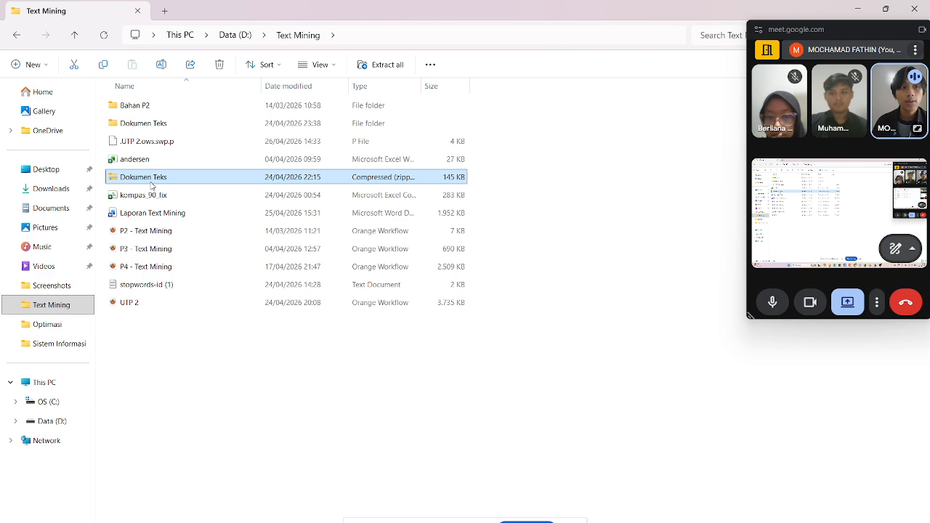
double_click(179, 125)
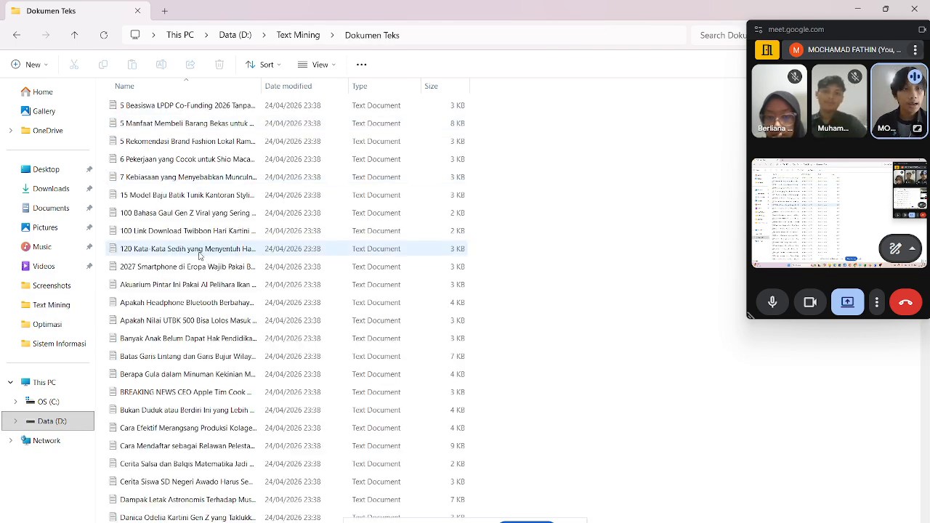
scroll(201, 251, down, 4)
scroll(200, 255, down, 8)
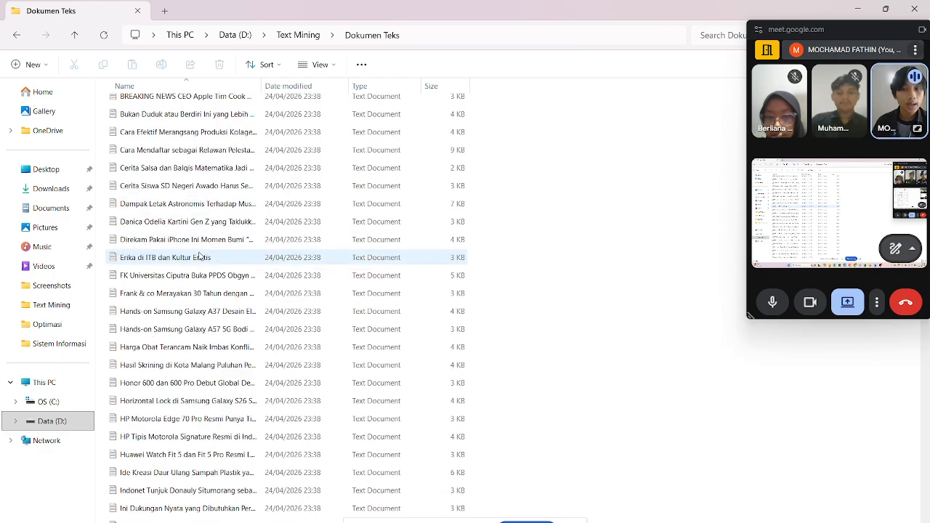
scroll(200, 254, down, 15)
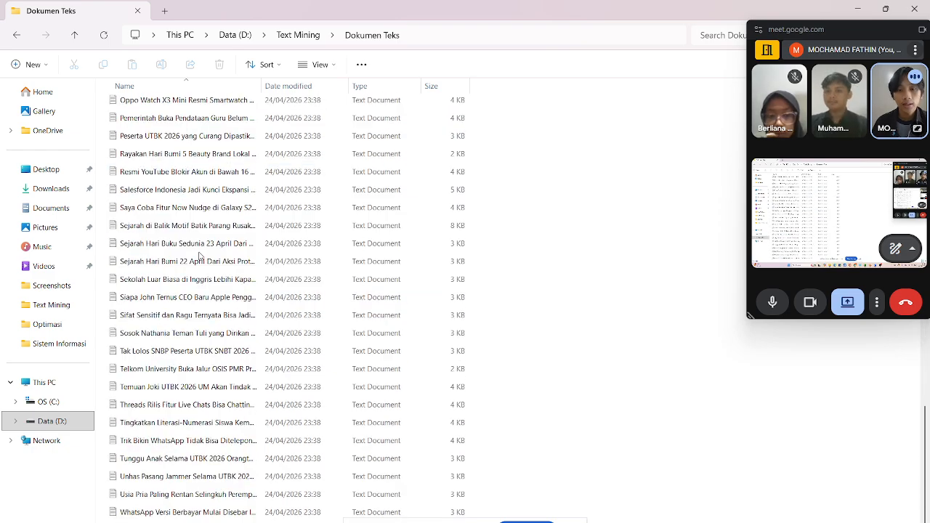
scroll(199, 254, up, 20)
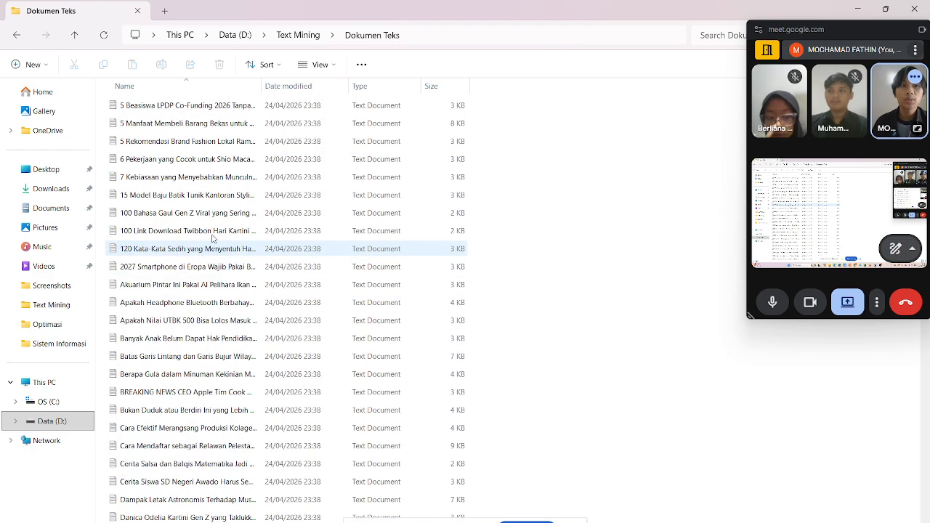
click(871, 4)
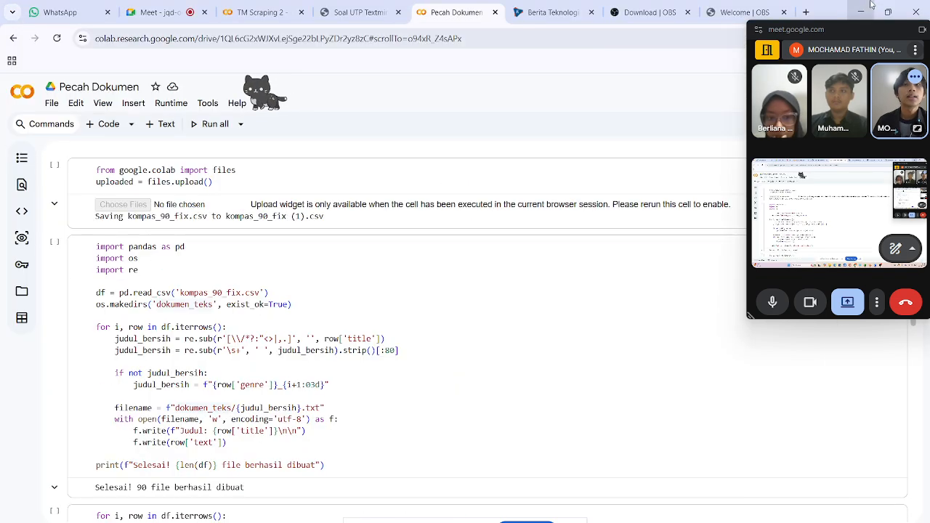
Switch to the UTP 2 workflow in Orange and mute the microphone in the Google Meet call.
click(625, 512)
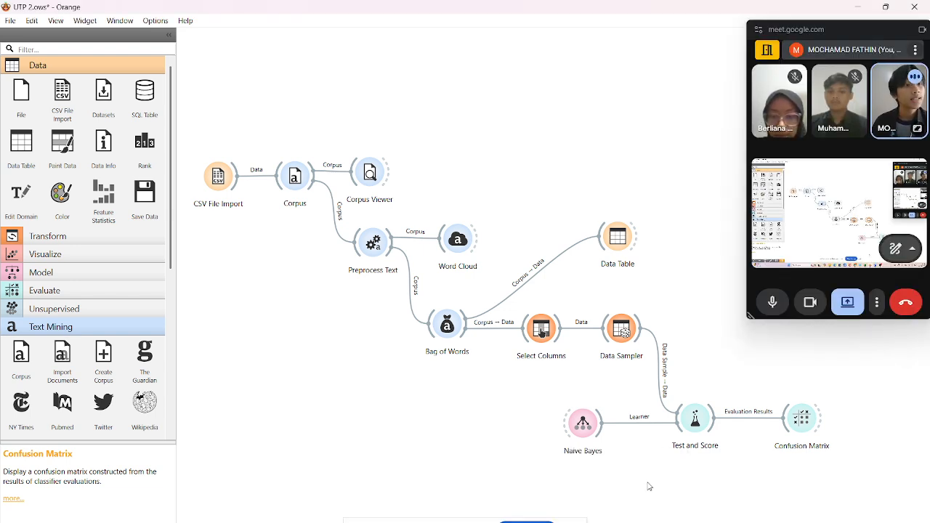
click(772, 301)
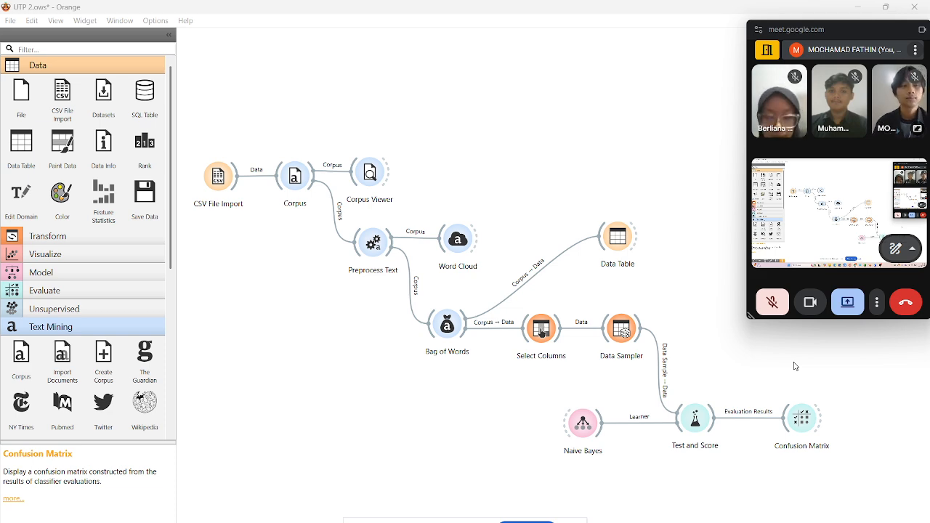
click(772, 305)
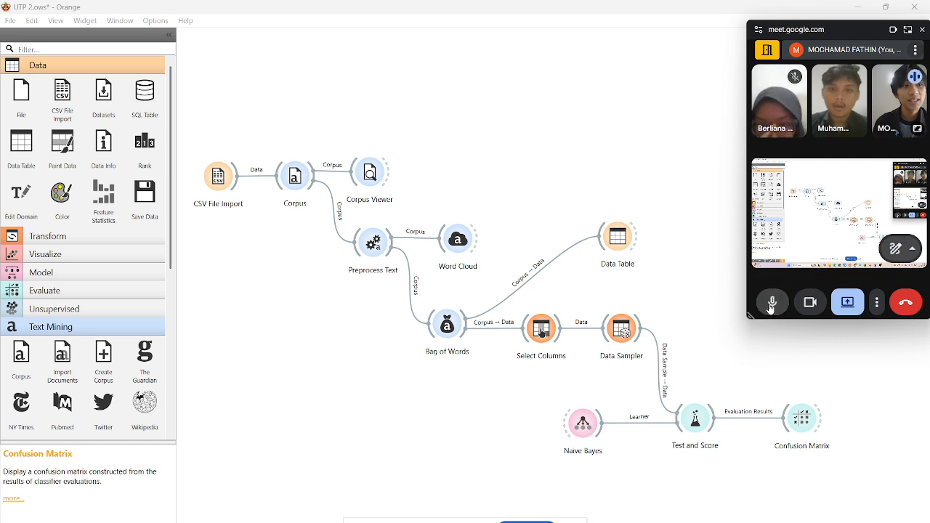
click(771, 305)
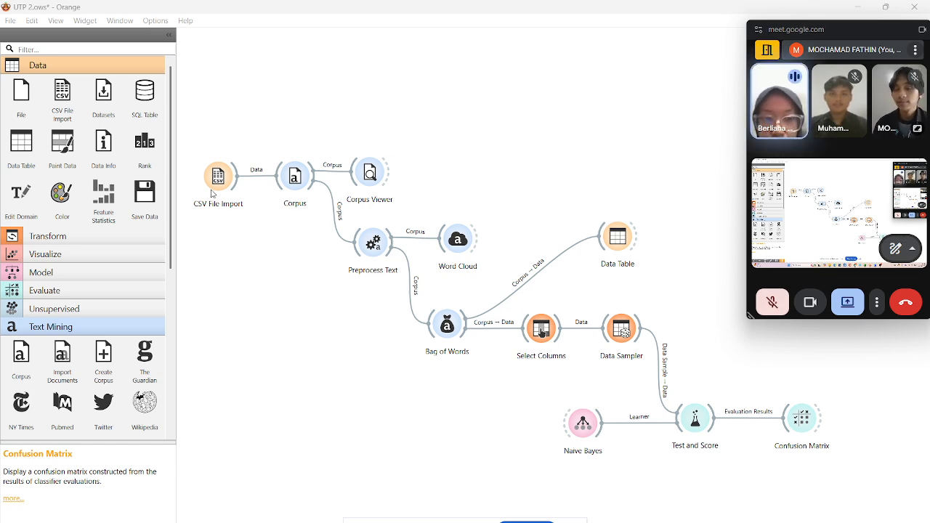
Review the CSV File Import widget's source file and the Corpus widget's title, language and text feature settings, closing both windows.
double_click(218, 177)
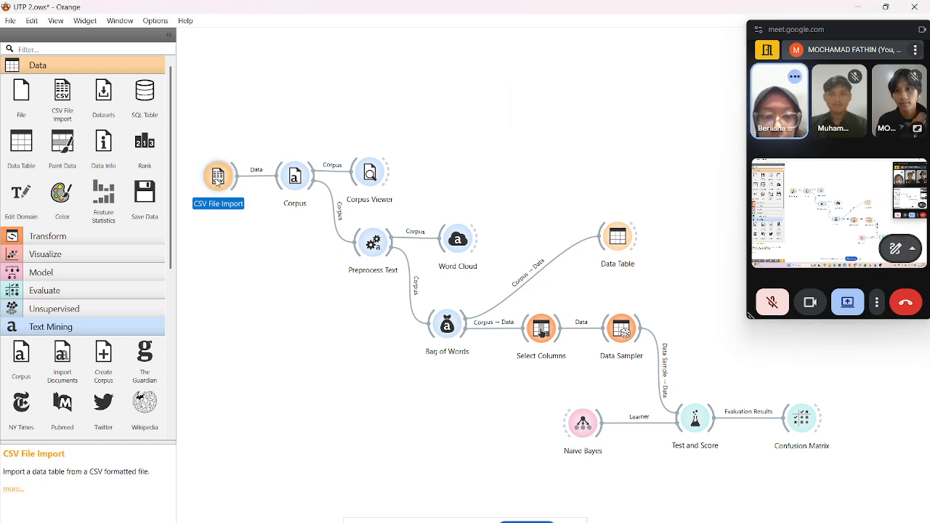
drag(588, 69, 275, 299)
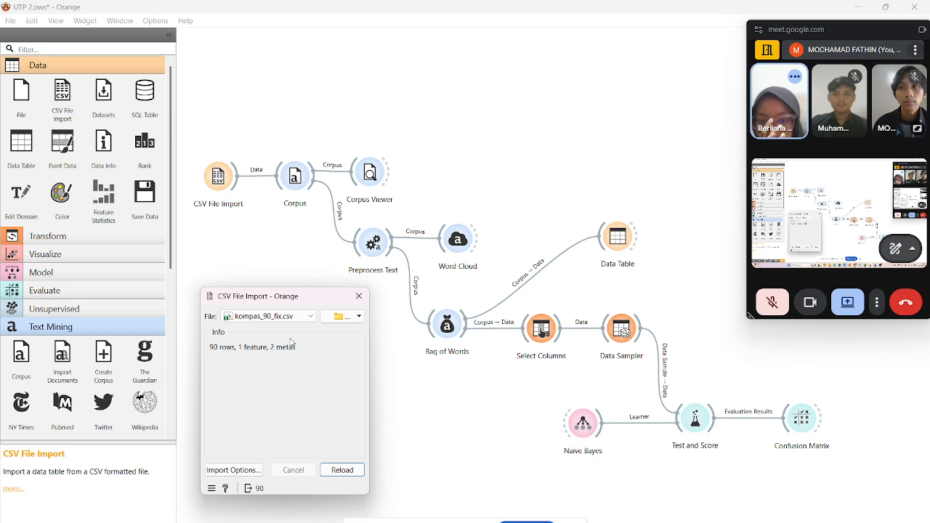
click(358, 300)
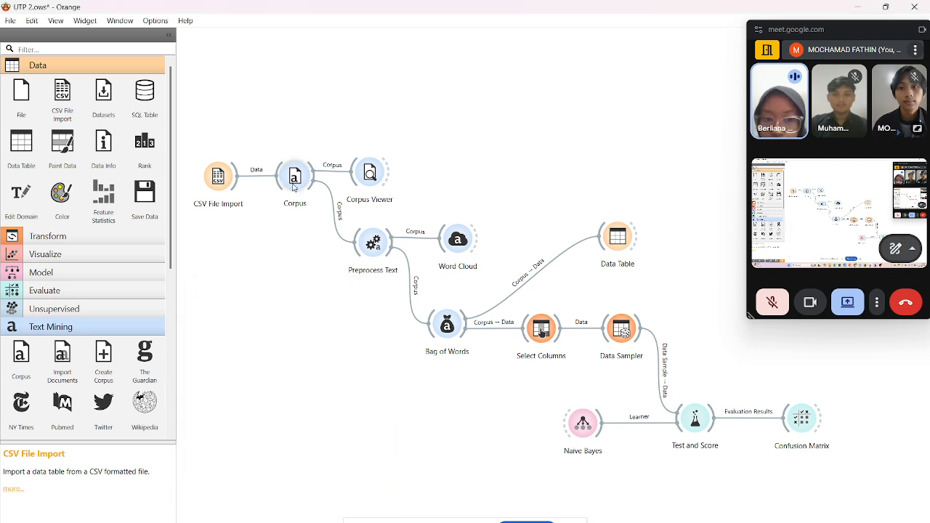
double_click(293, 182)
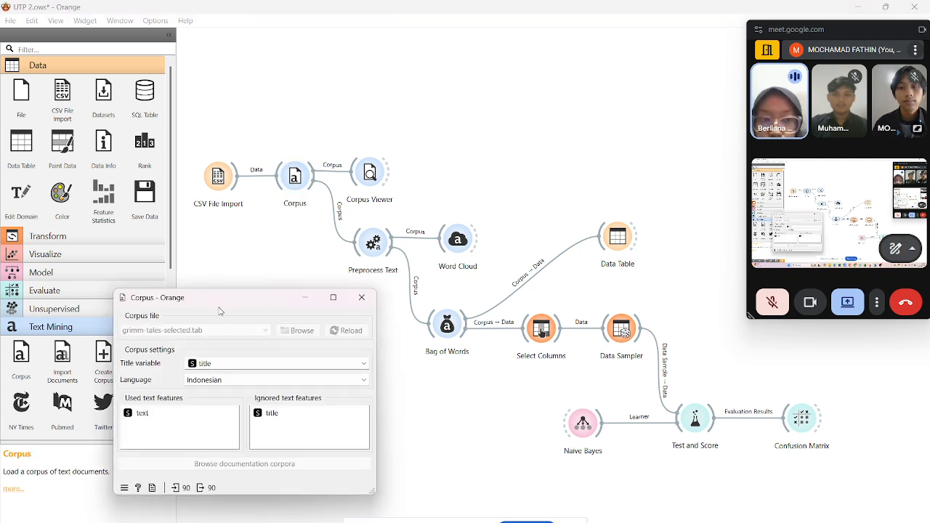
drag(216, 302, 242, 300)
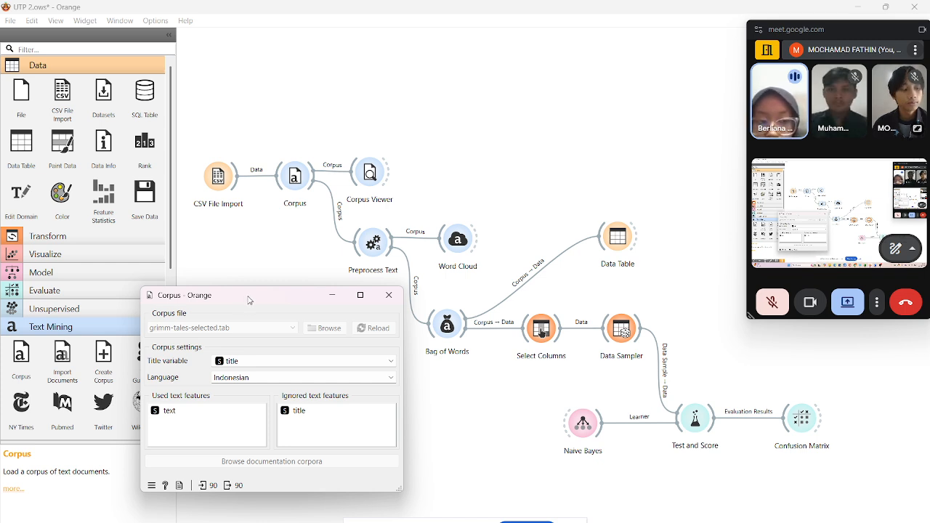
click(389, 295)
Open the Corpus Viewer and look through its document list and the full text of the first article about Huawei Watch Fit 5.
click(371, 180)
double_click(371, 175)
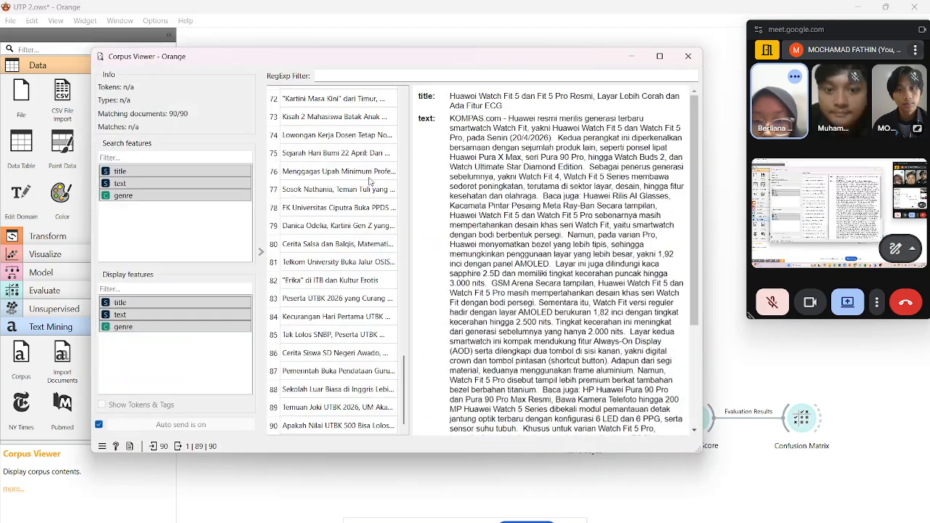
drag(378, 61, 386, 76)
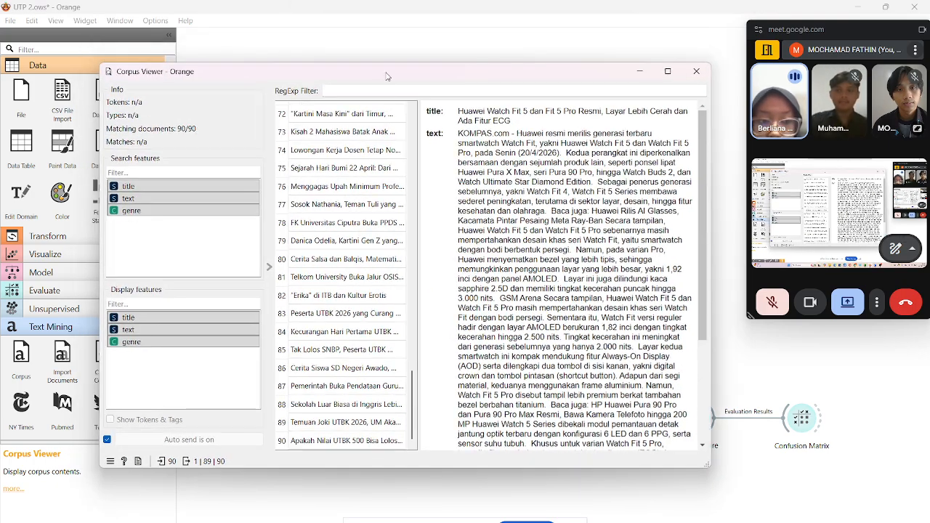
scroll(385, 279, up, 9)
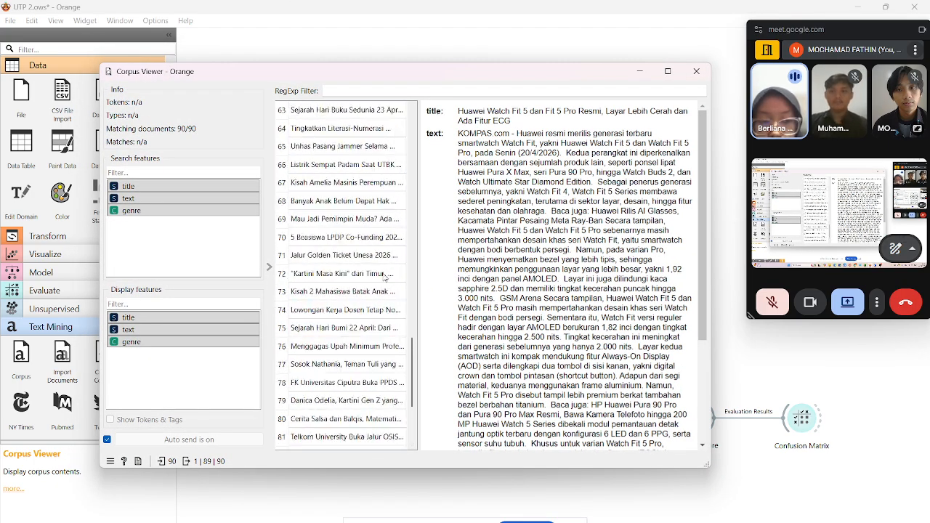
scroll(385, 278, up, 15)
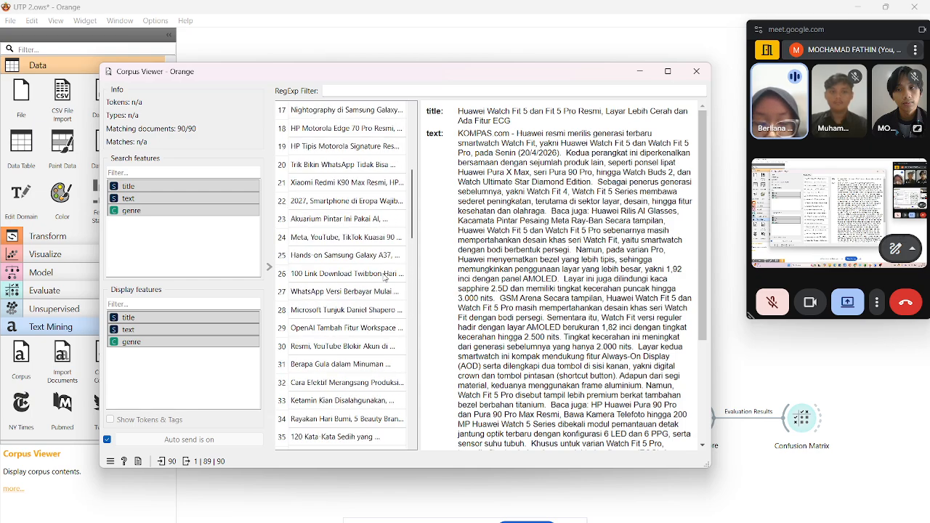
scroll(555, 252, down, 5)
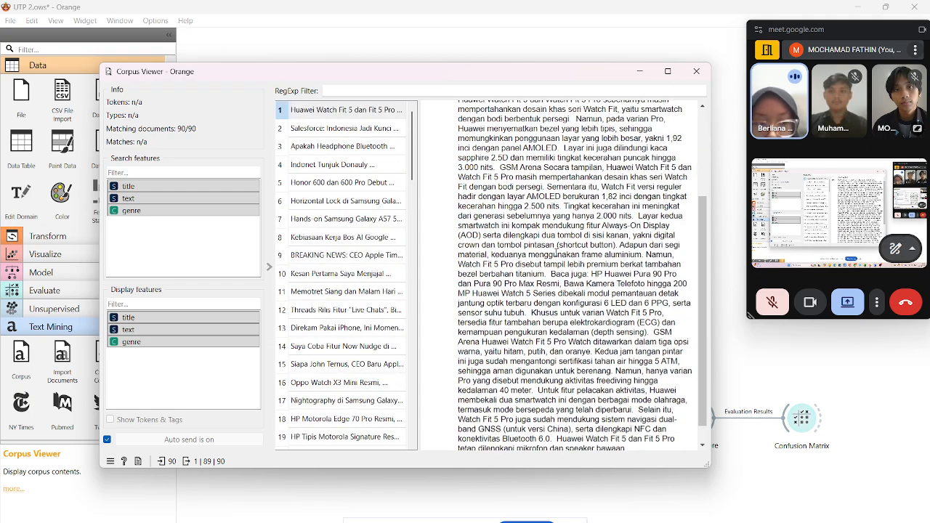
scroll(556, 252, up, 5)
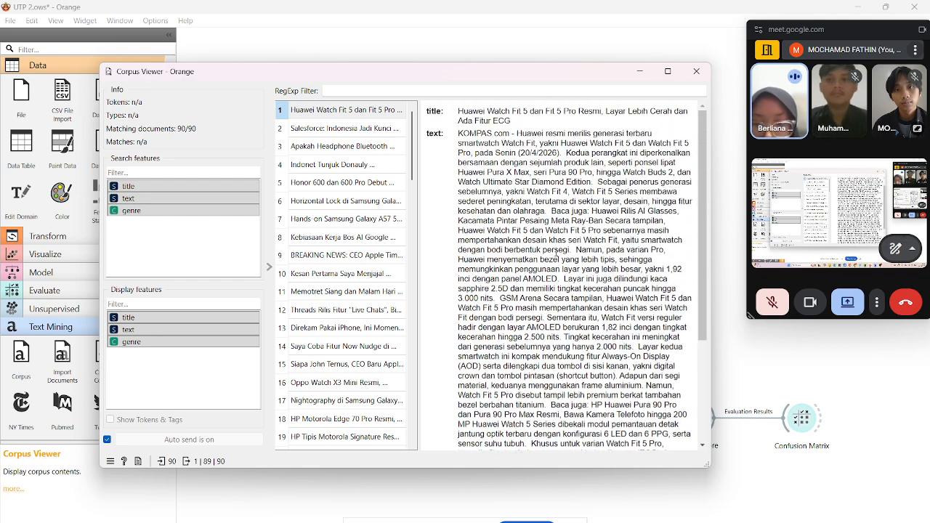
Close the Corpus Viewer and review Preprocess Text's transformation, tokenization and stopword filtering settings, including the selectable stopword files, closing its window too.
click(694, 73)
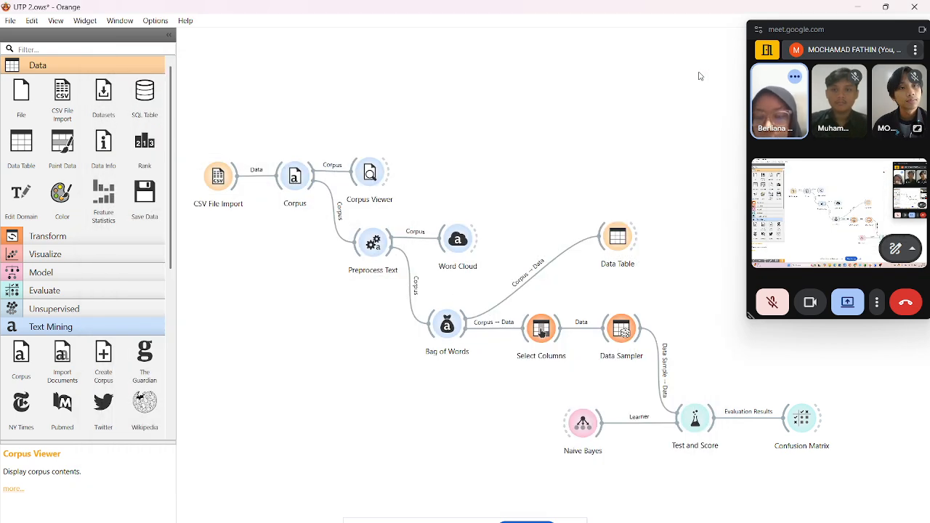
double_click(369, 251)
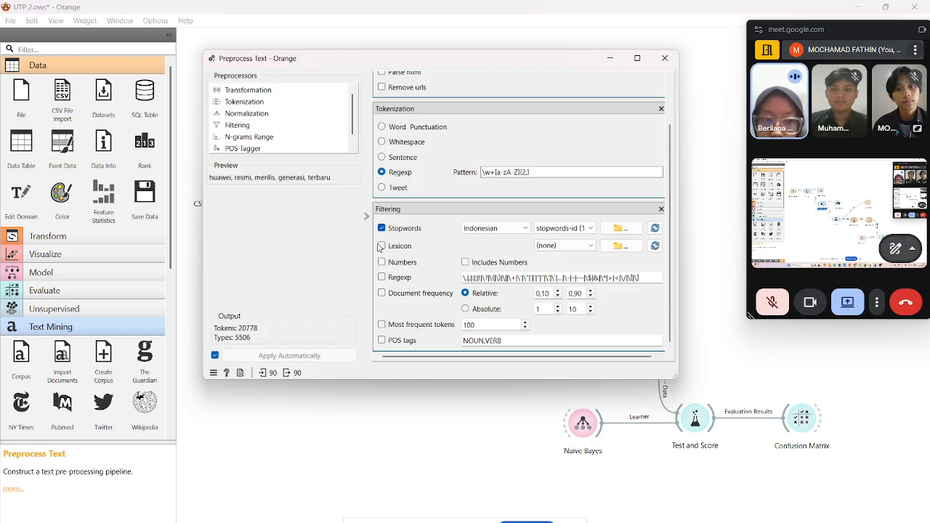
drag(477, 54, 374, 156)
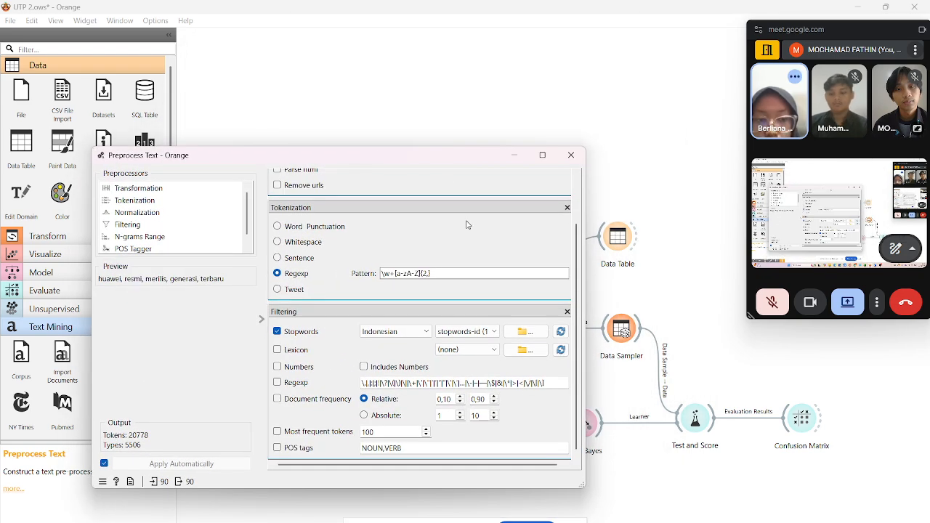
scroll(468, 225, up, 1)
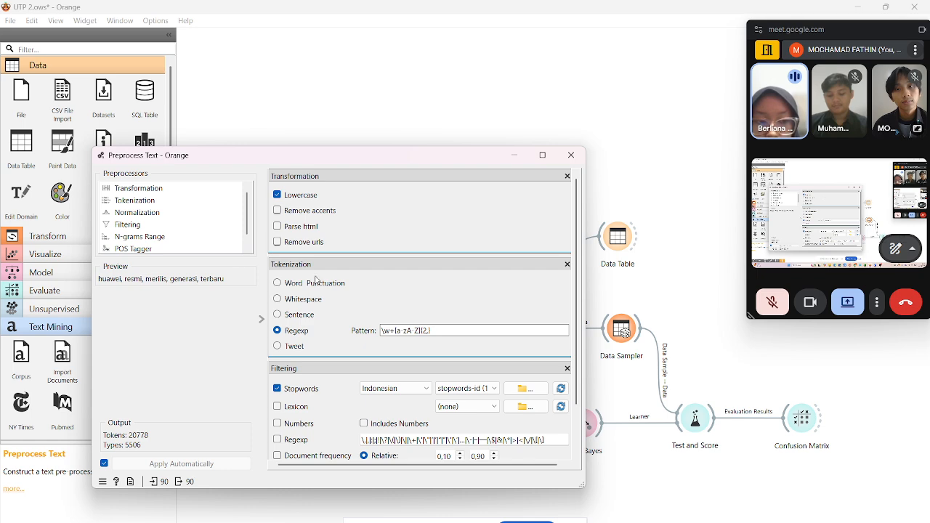
scroll(307, 335, down, 2)
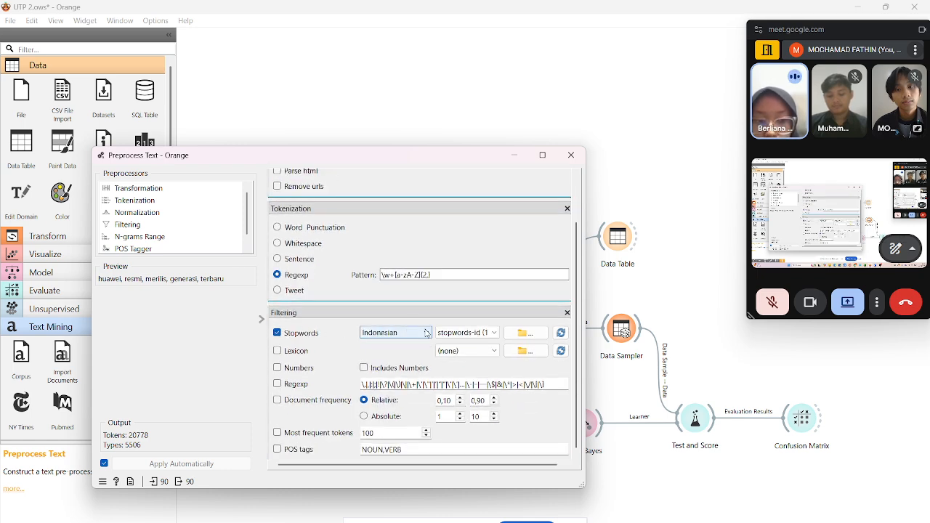
click(497, 338)
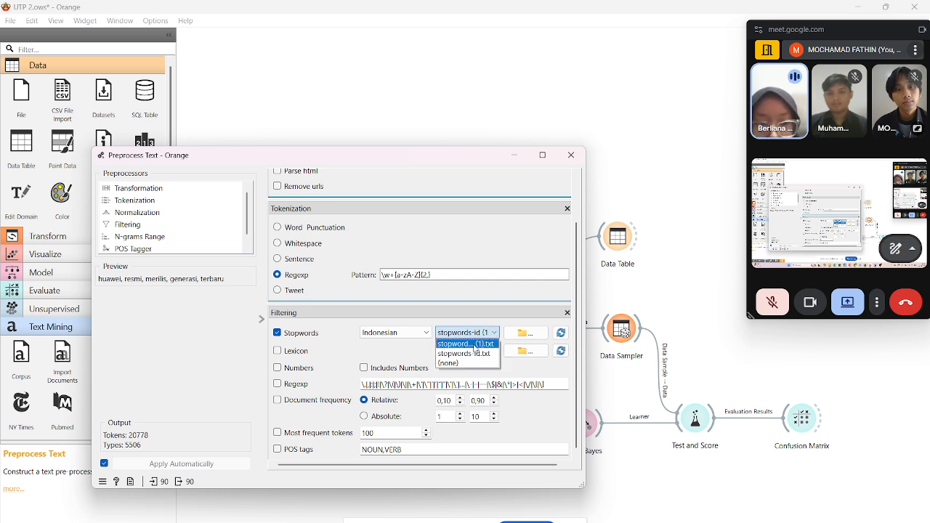
click(499, 337)
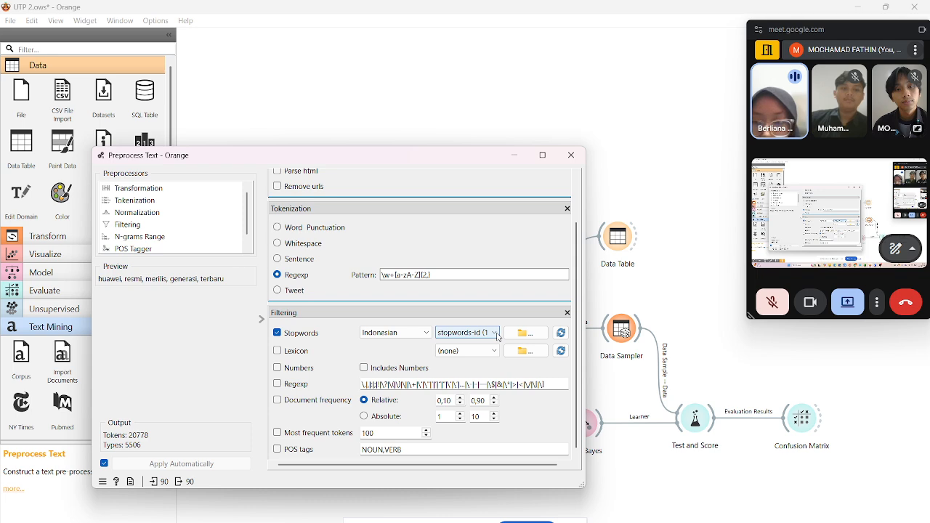
click(571, 154)
Unmute and re-mute the microphone in the Google Meet call, and view the Word Cloud with its word weights before closing it.
click(783, 302)
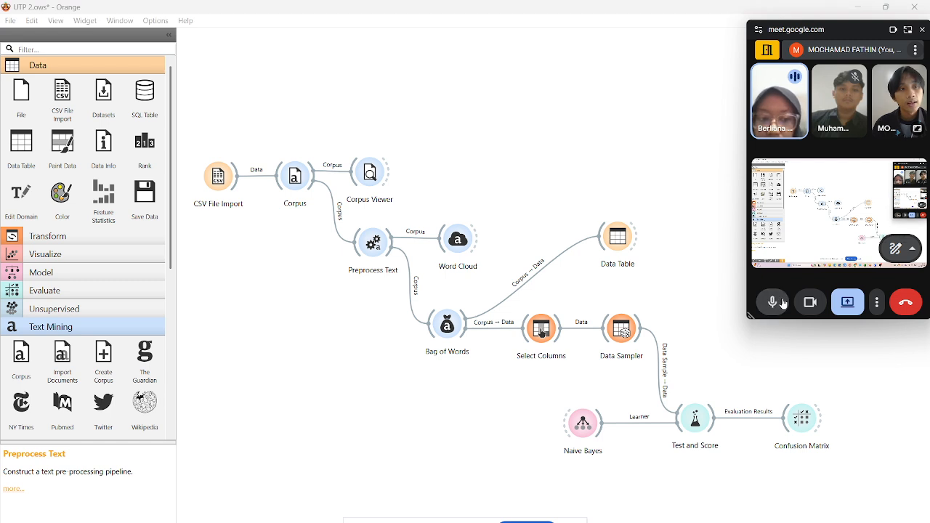
click(772, 302)
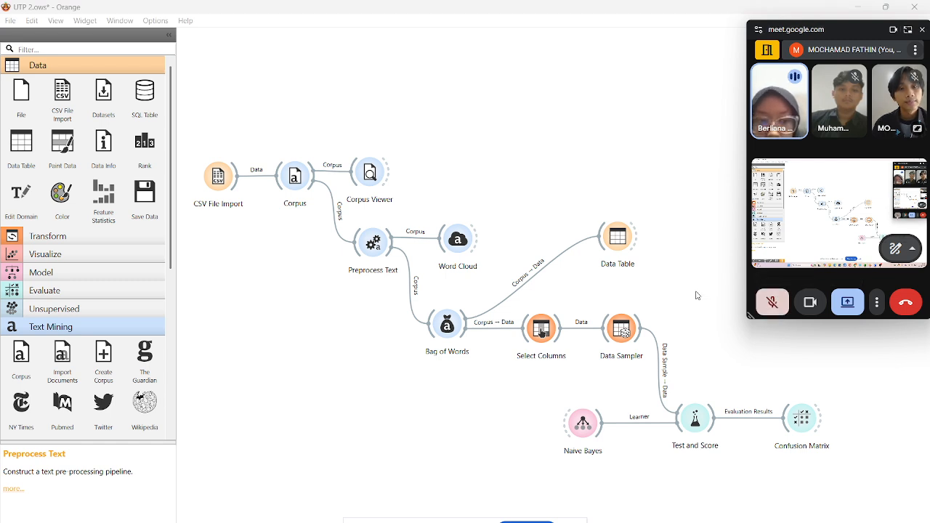
double_click(459, 248)
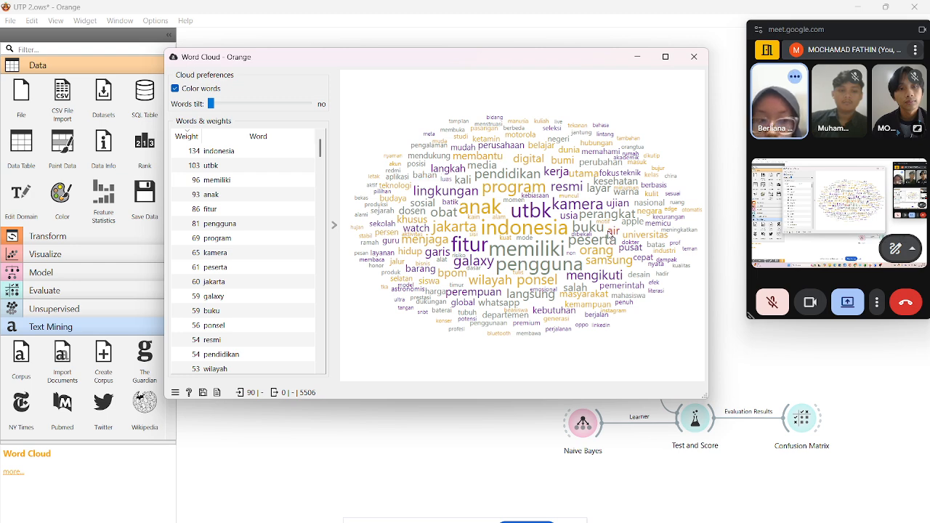
click(694, 56)
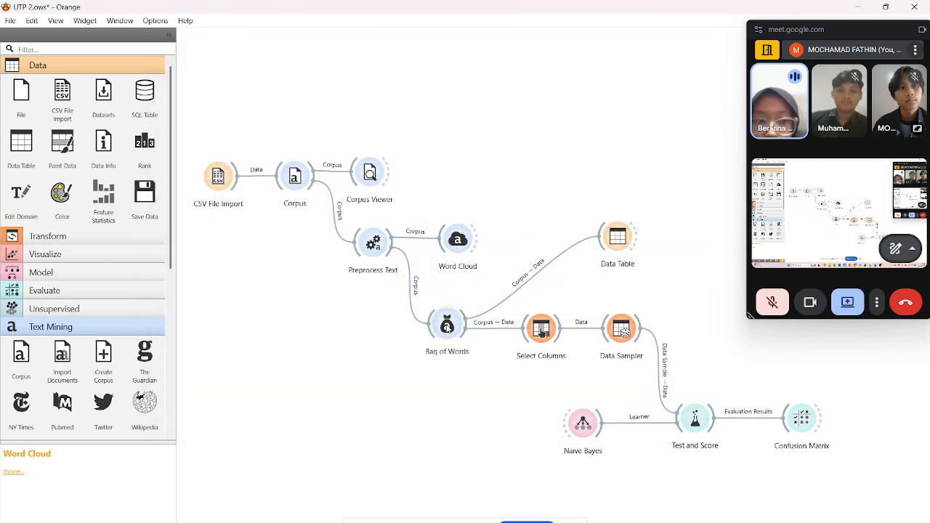
Review the Bag of Words widget's term frequency, document frequency and regularization options, and close its window.
double_click(447, 325)
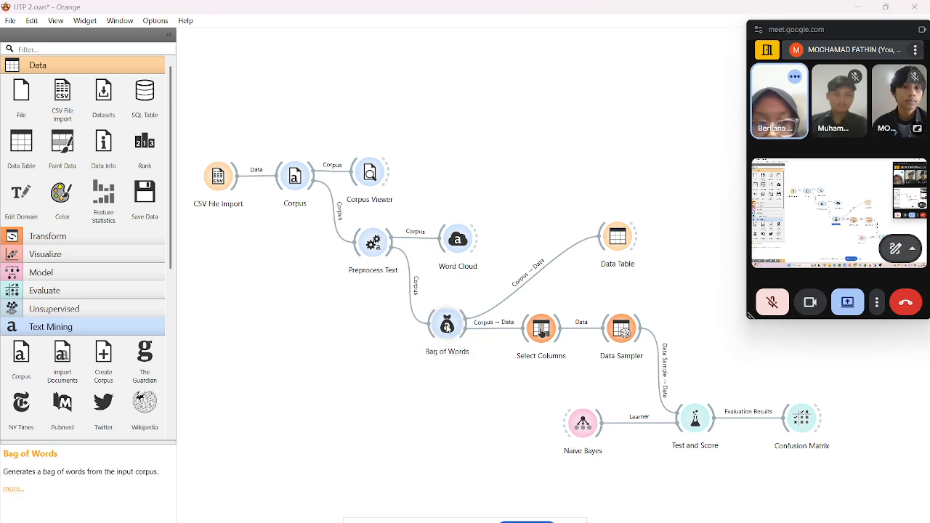
drag(526, 78, 565, 69)
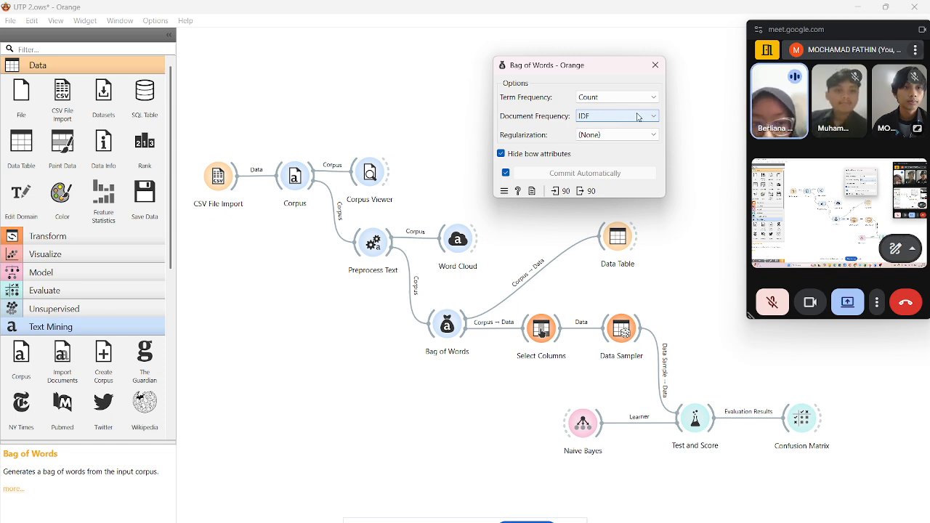
click(656, 66)
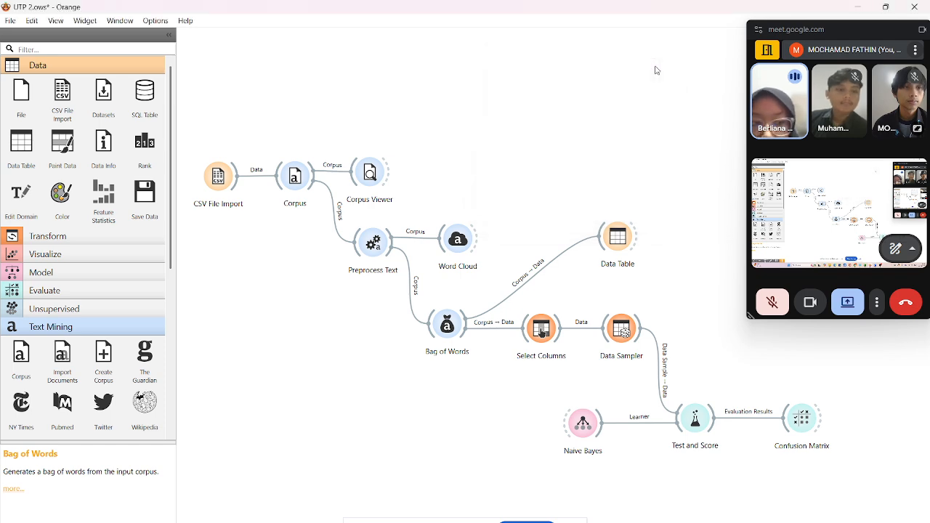
Open the Data Table, look through the article rows and their word features, and close it.
double_click(615, 240)
scroll(363, 289, down, 4)
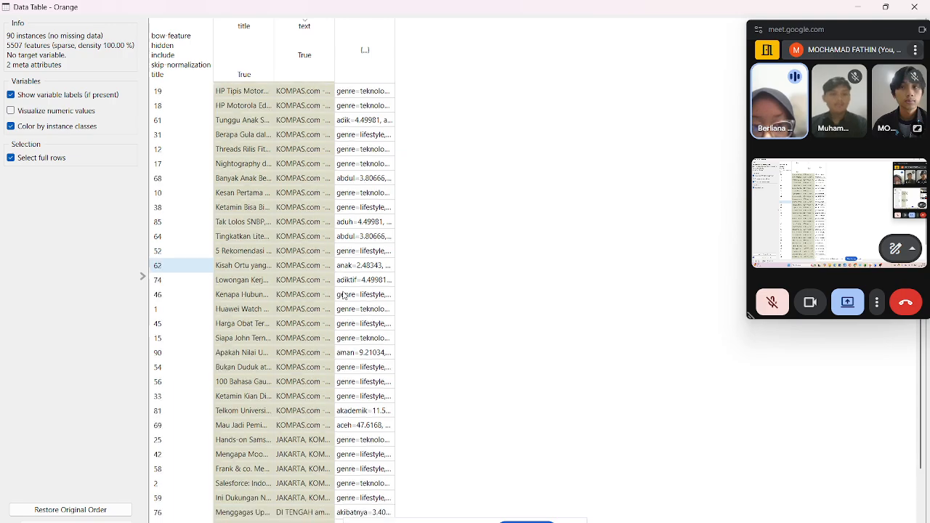
scroll(344, 294, down, 12)
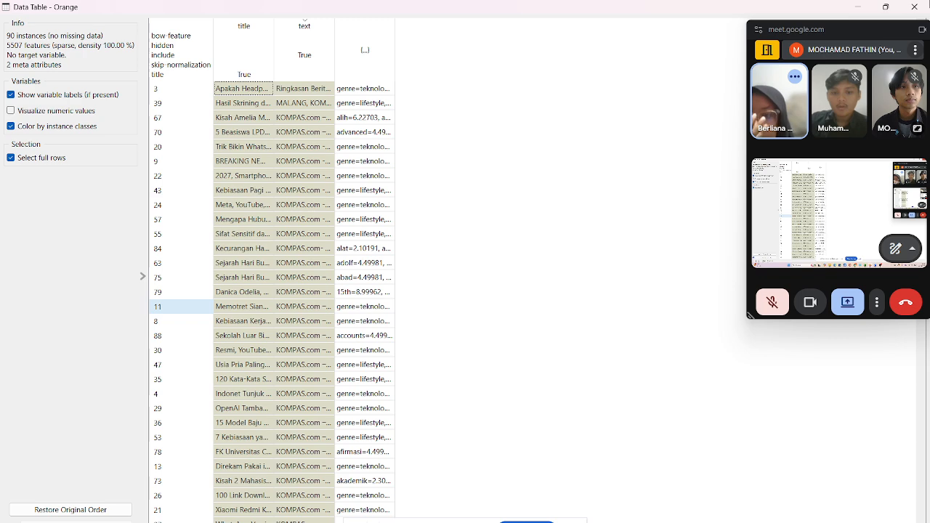
click(913, 6)
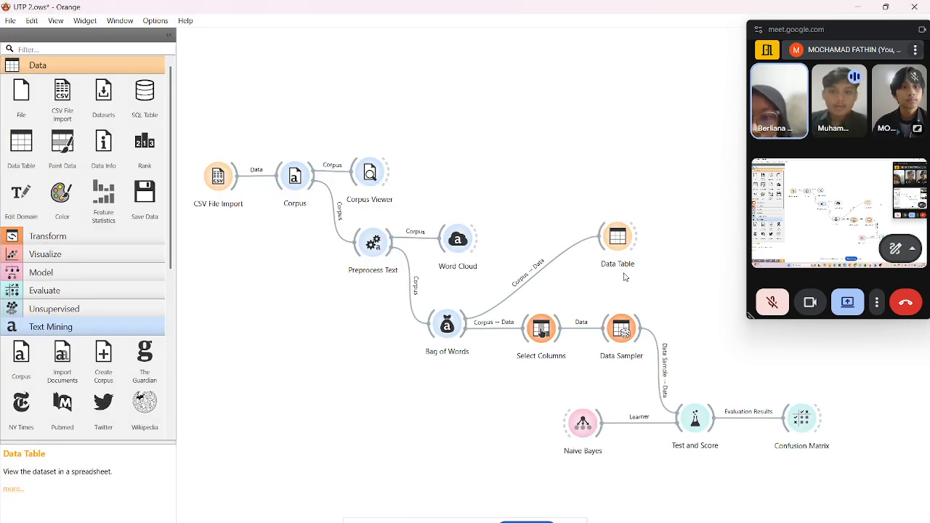
Review the ignored, feature and target variables in Select Columns and the sampling settings in Data Sampler, closing both windows.
double_click(541, 330)
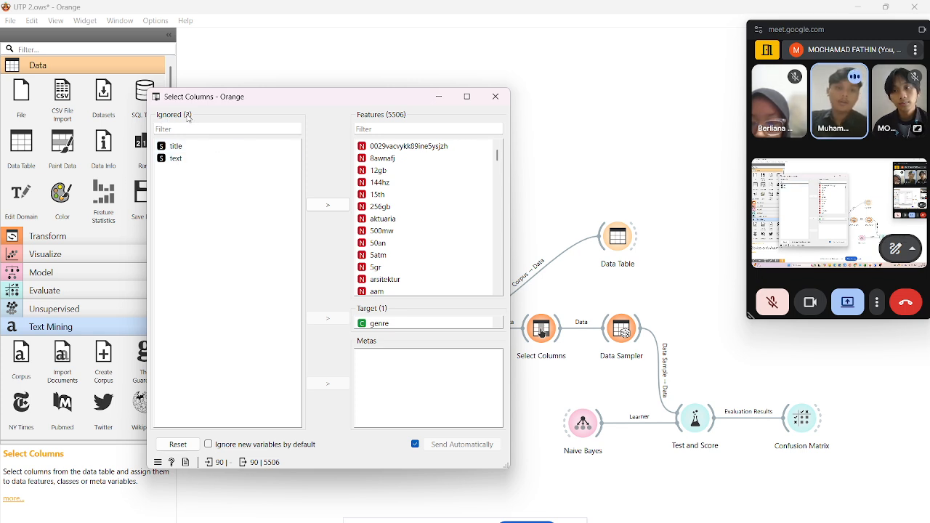
click(505, 106)
double_click(621, 328)
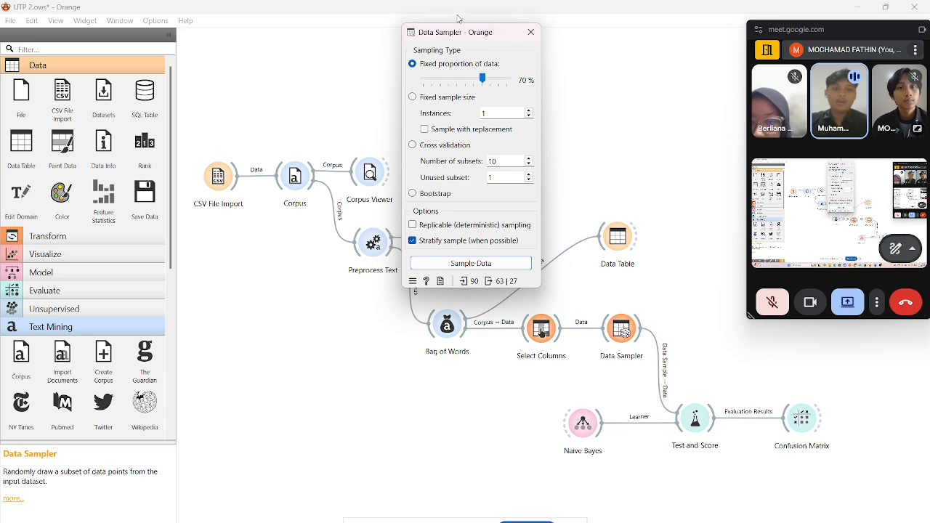
drag(451, 32, 360, 135)
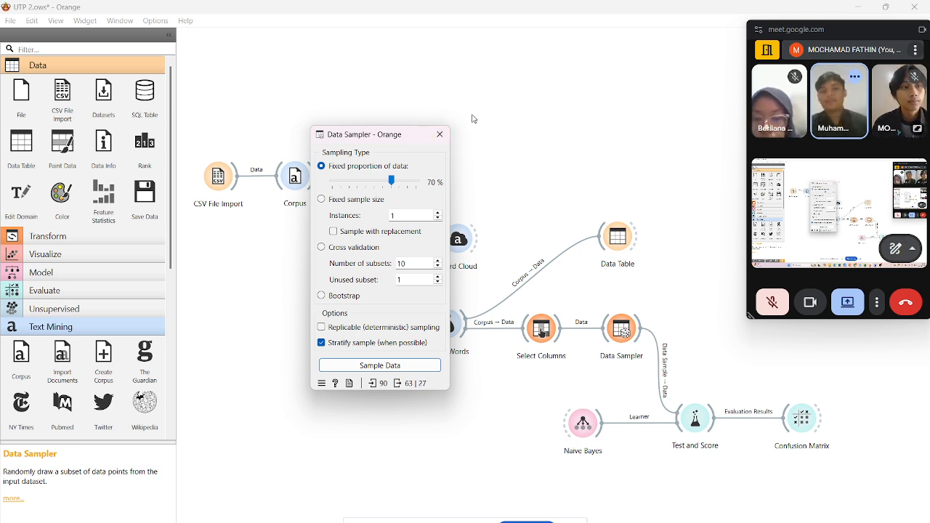
click(439, 138)
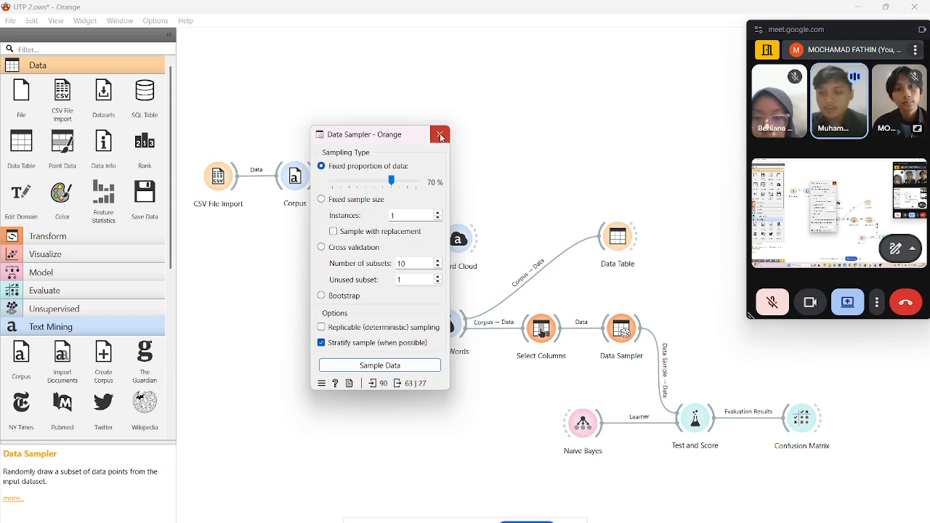
Review the Naive Bayes learner and its cross-validation evaluation results in Test and Score, closing both windows.
double_click(583, 423)
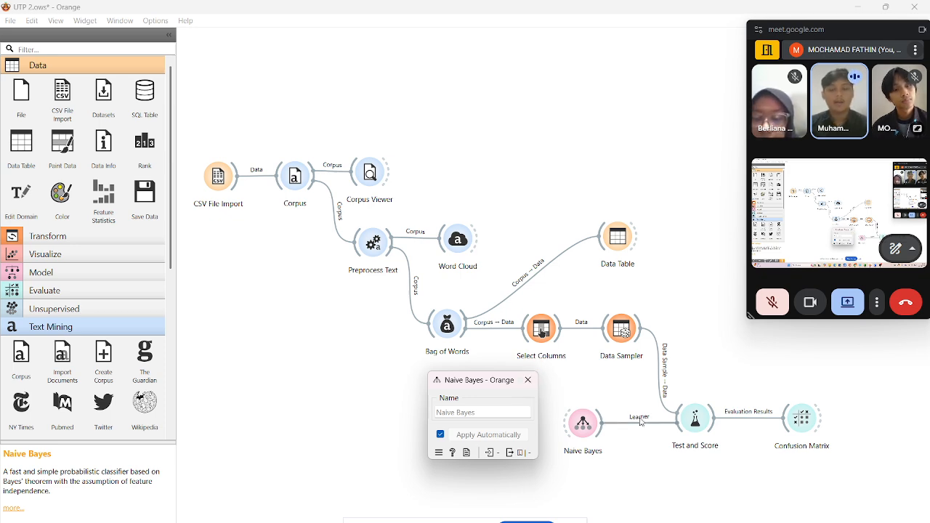
click(524, 386)
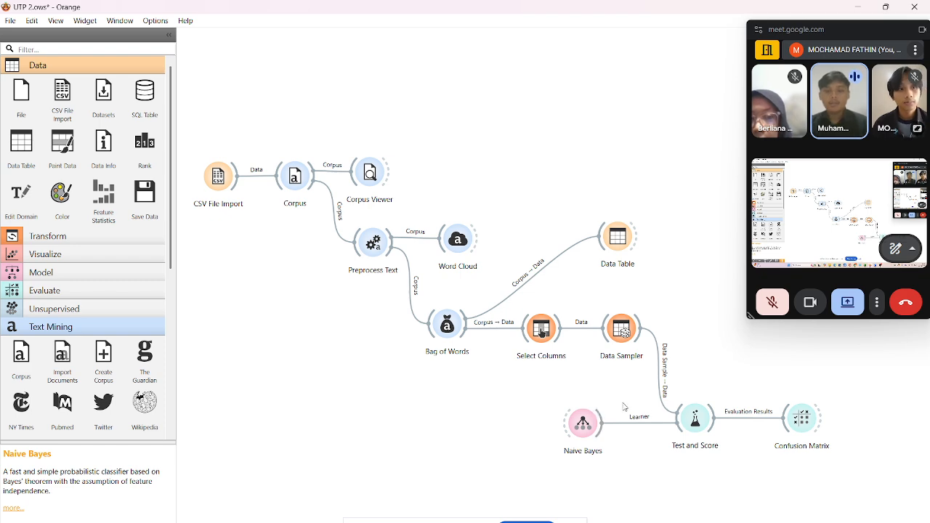
double_click(695, 420)
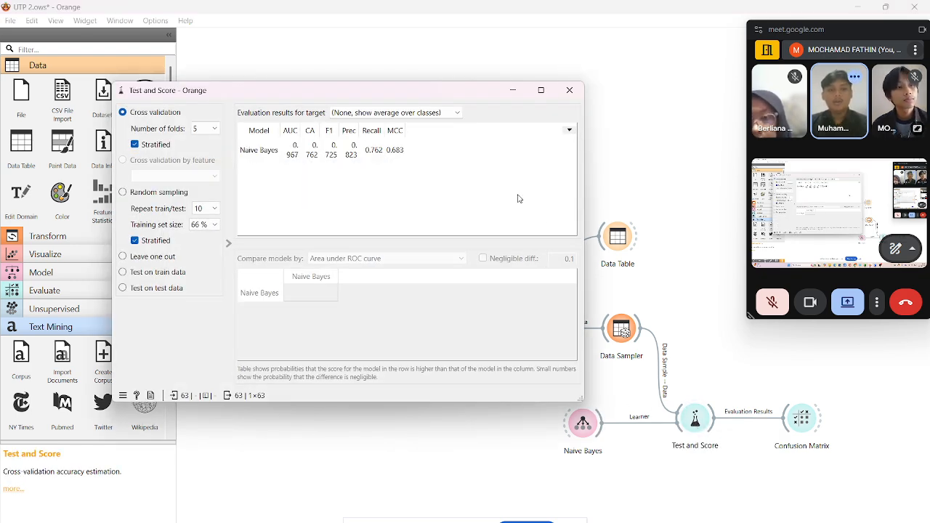
drag(381, 91, 390, 134)
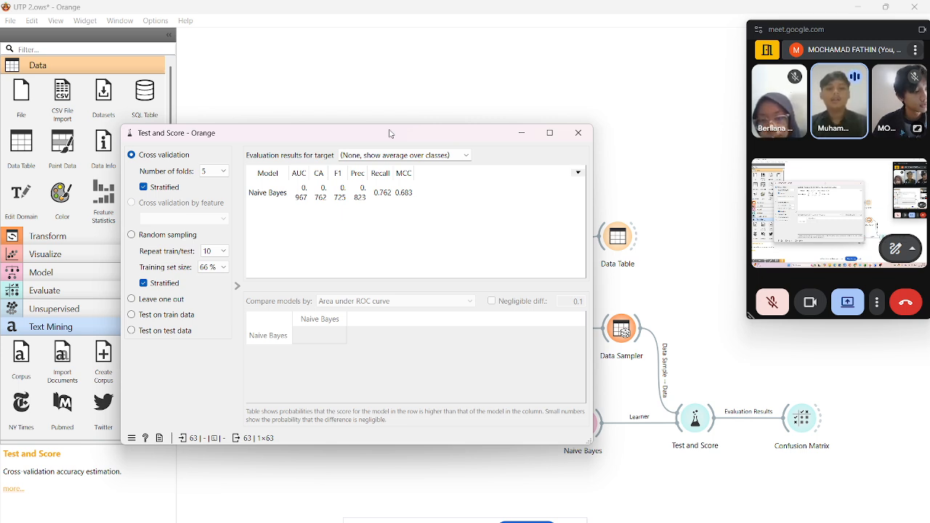
click(577, 132)
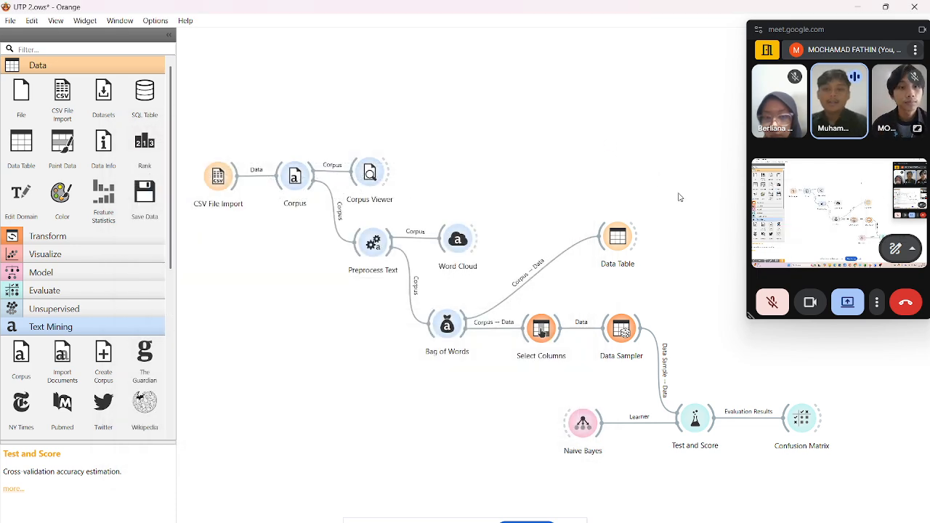
Review the Naive Bayes Confusion Matrix with its hint dismissed, close it, and unmute the microphone in the Google Meet call.
double_click(799, 420)
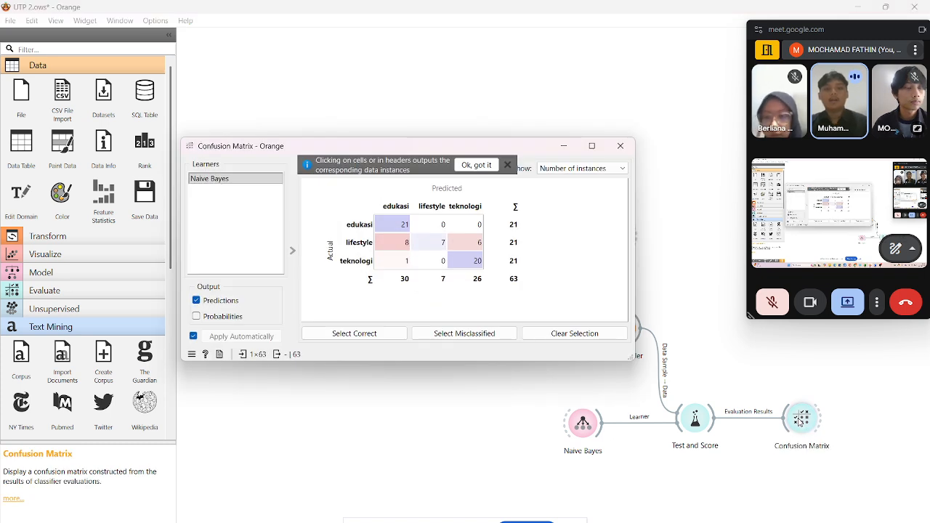
click(507, 165)
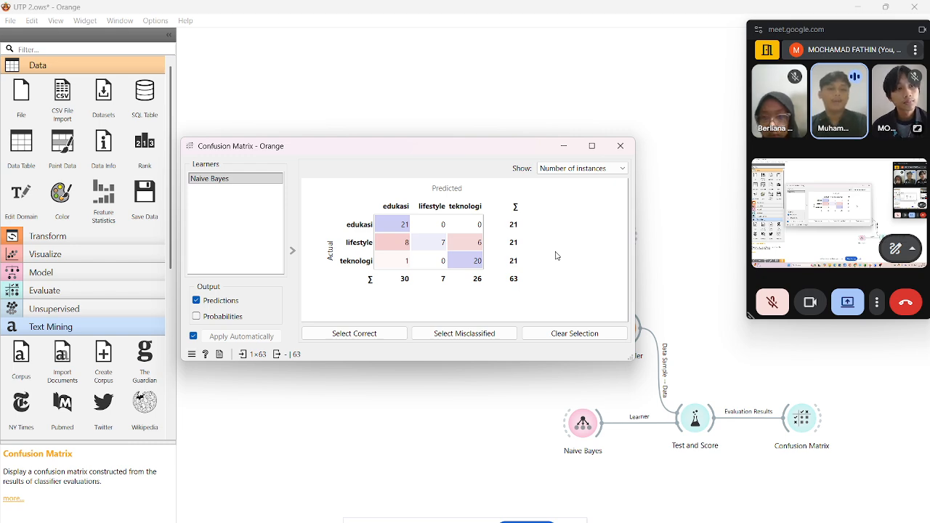
click(622, 148)
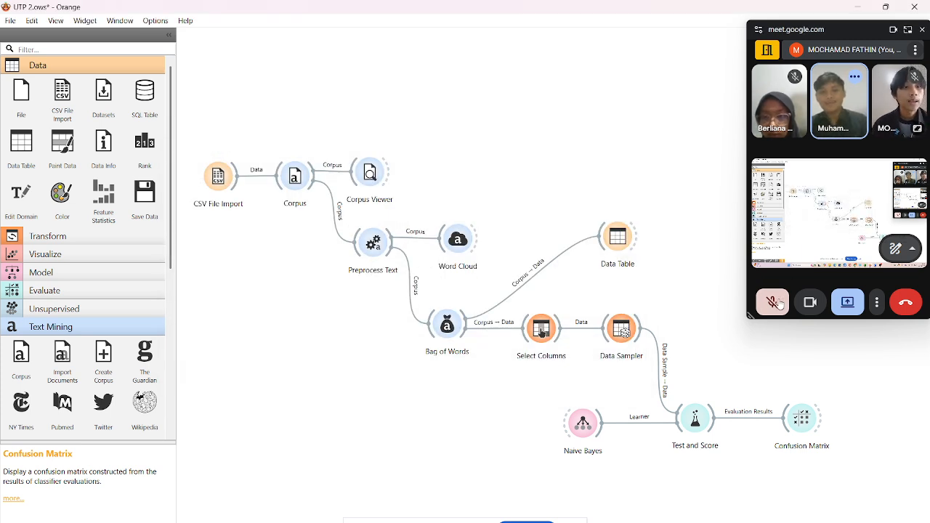
click(774, 303)
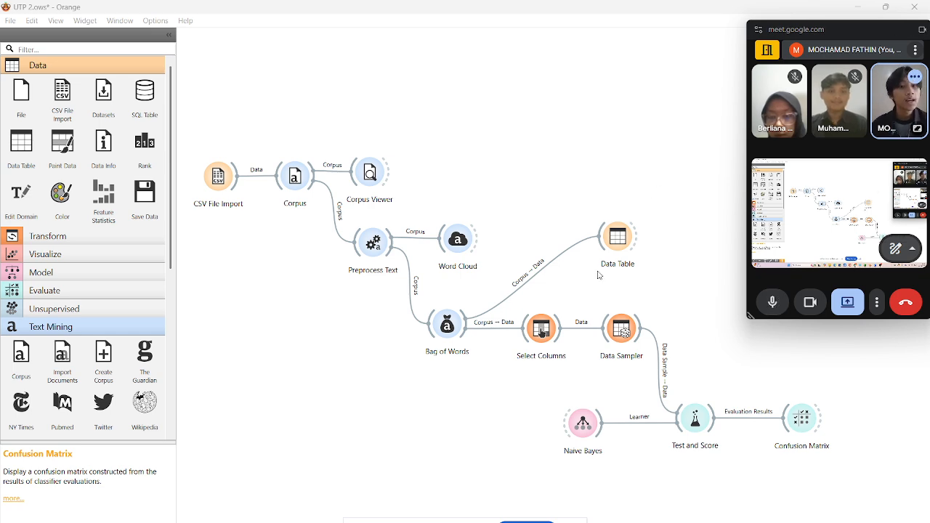
Reopen Preprocess Text, look through the stopwords-id (1).txt word list in Notepad, and return to Orange to close the Preprocess Text window.
double_click(374, 243)
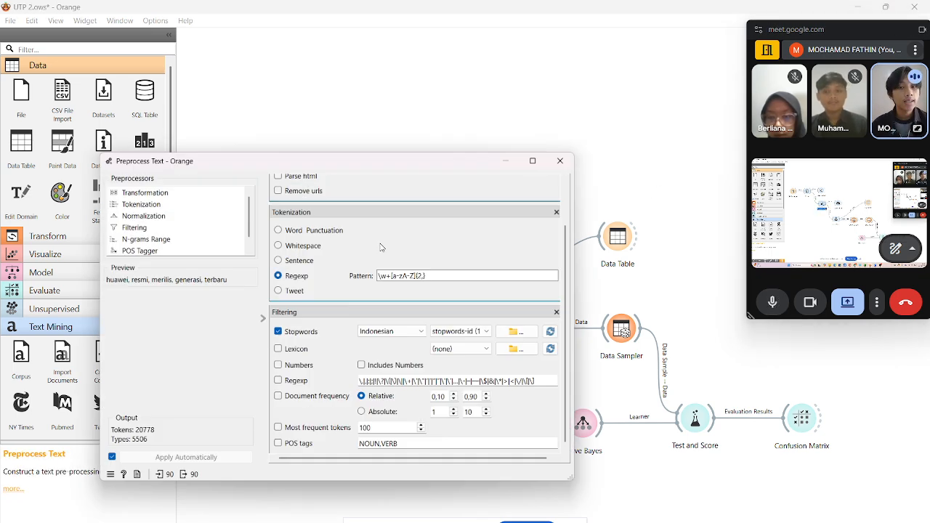
drag(411, 160, 459, 100)
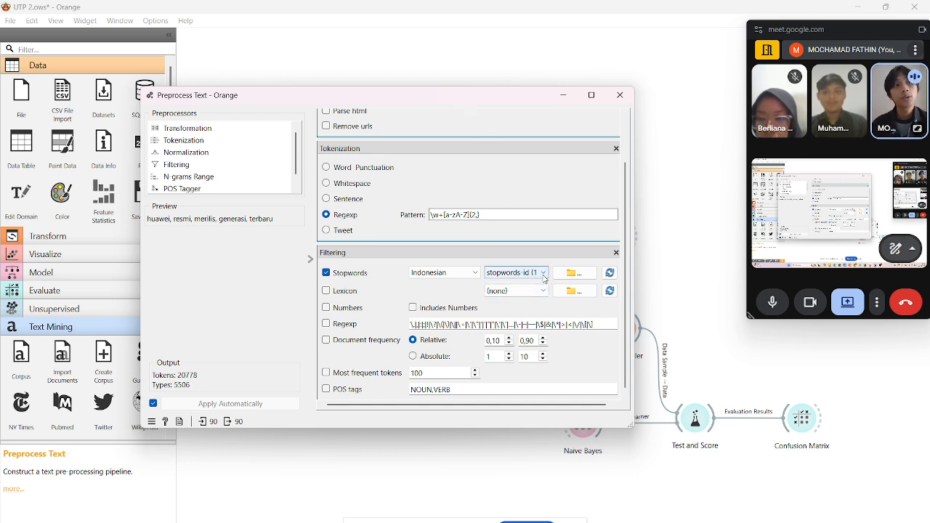
mouse_move(573, 522)
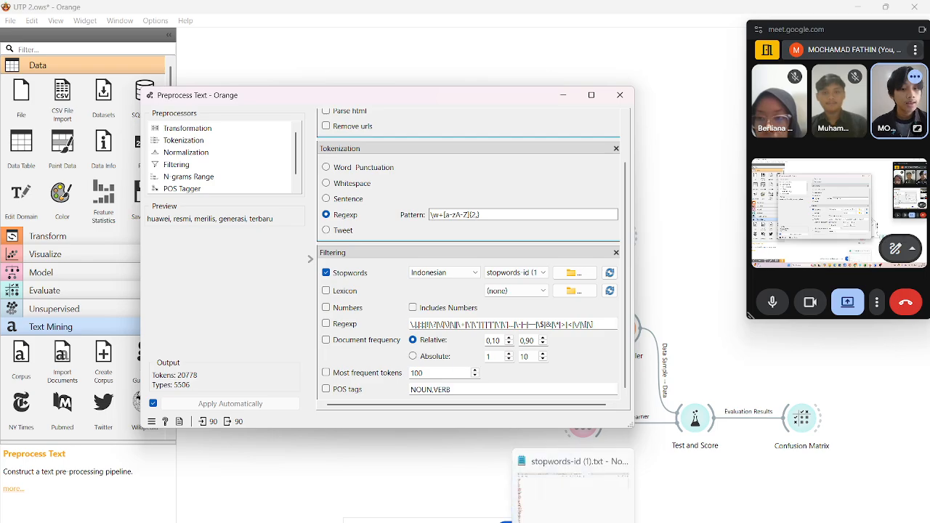
click(573, 490)
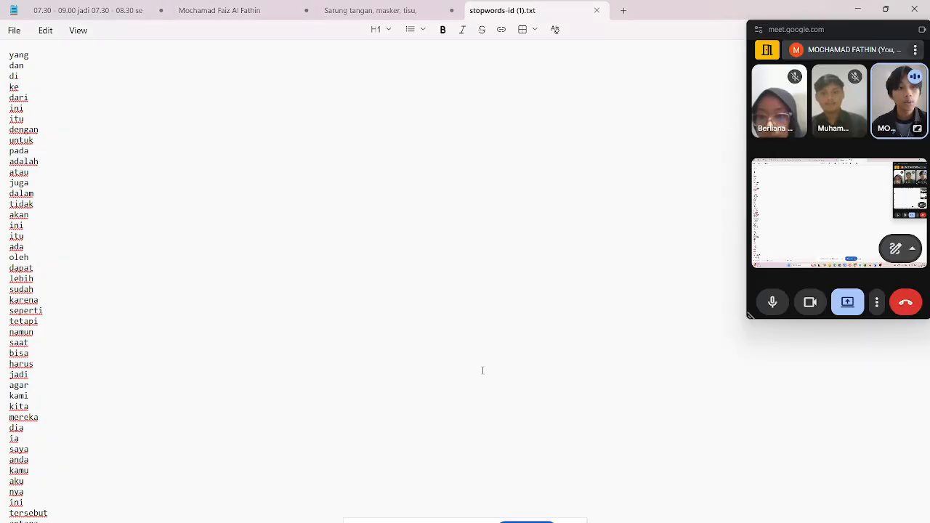
scroll(481, 371, down, 20)
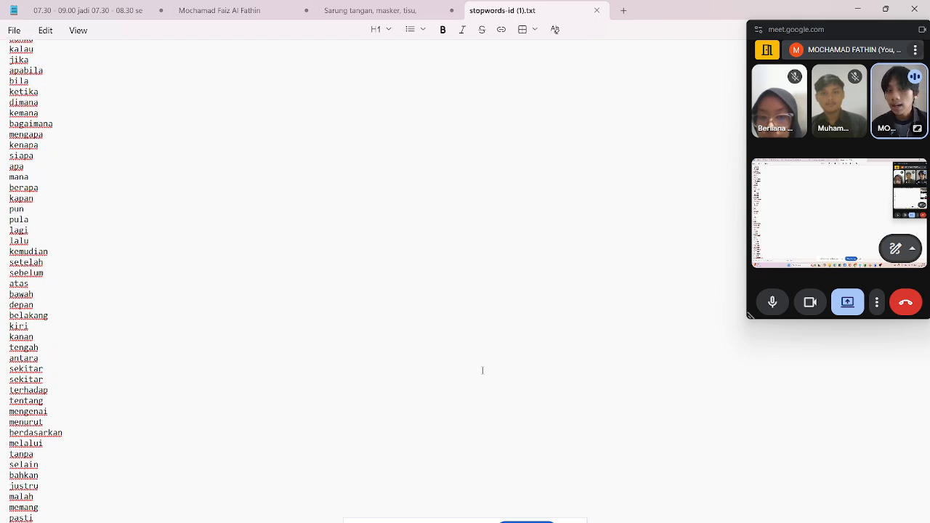
scroll(482, 371, down, 20)
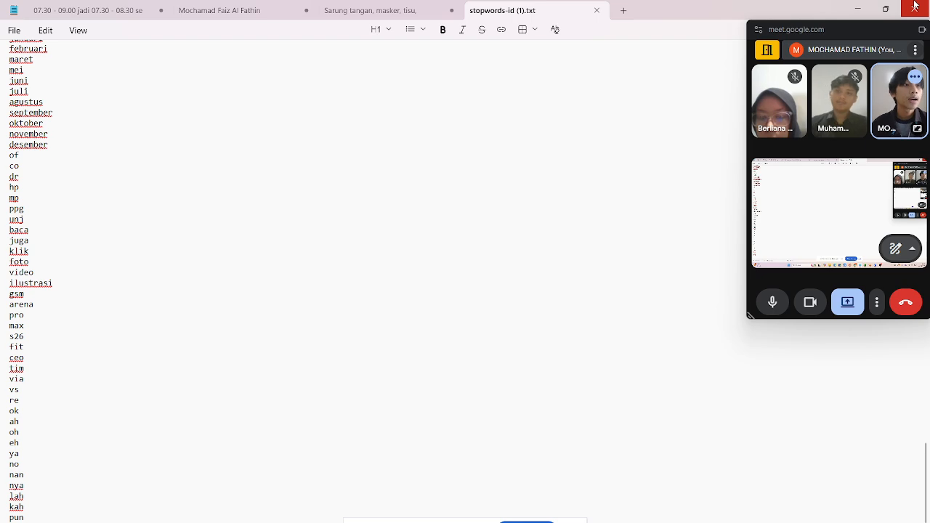
click(866, 6)
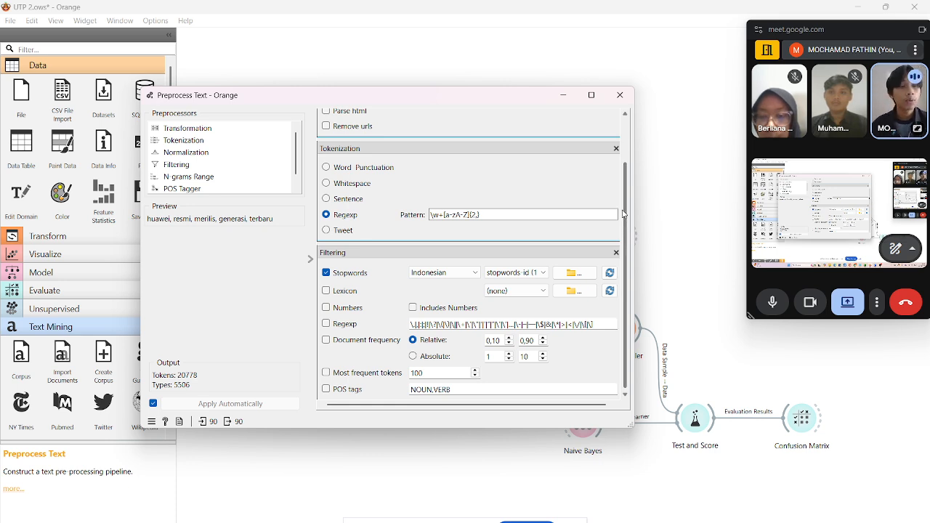
click(620, 95)
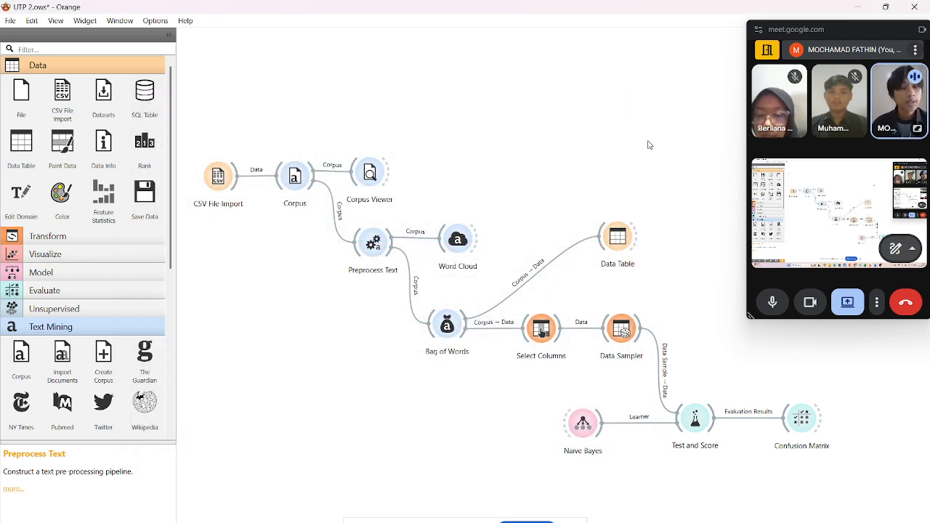